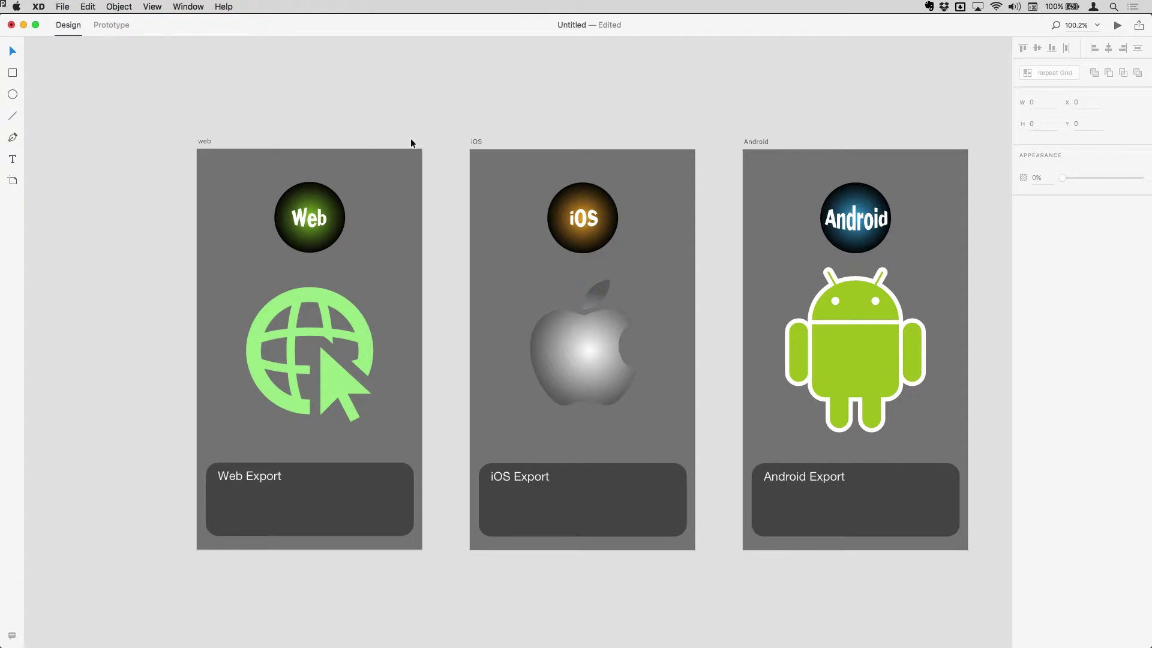
Marquee-select the web, iOS and Android artboards together on the canvas.
click(205, 141)
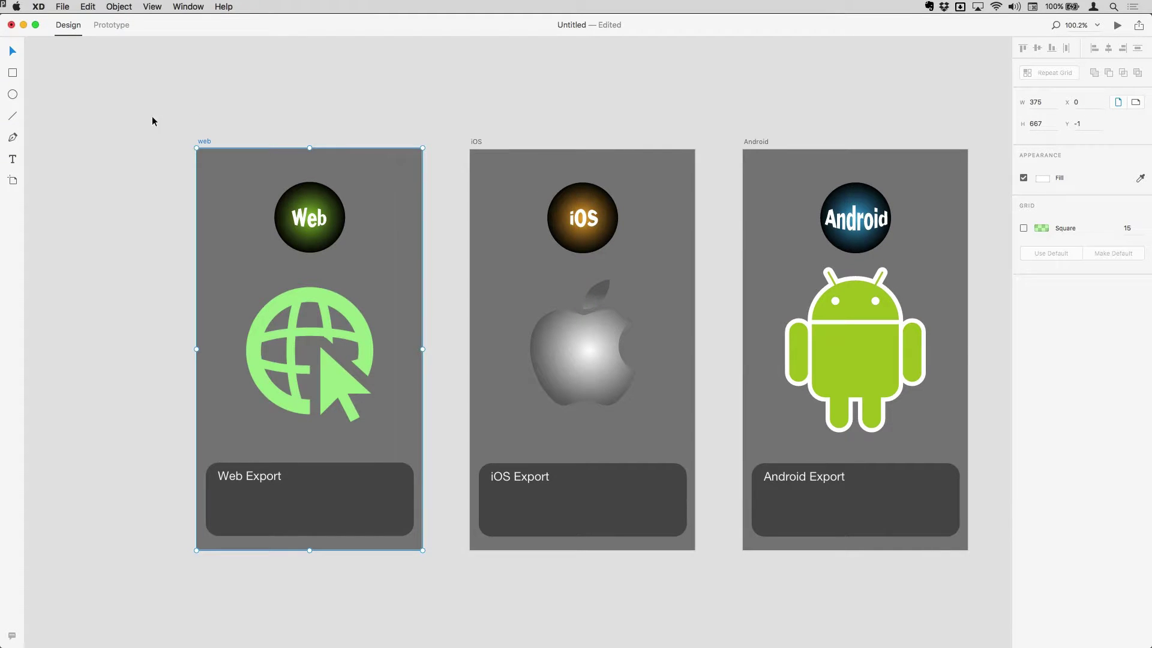
drag(152, 117, 981, 608)
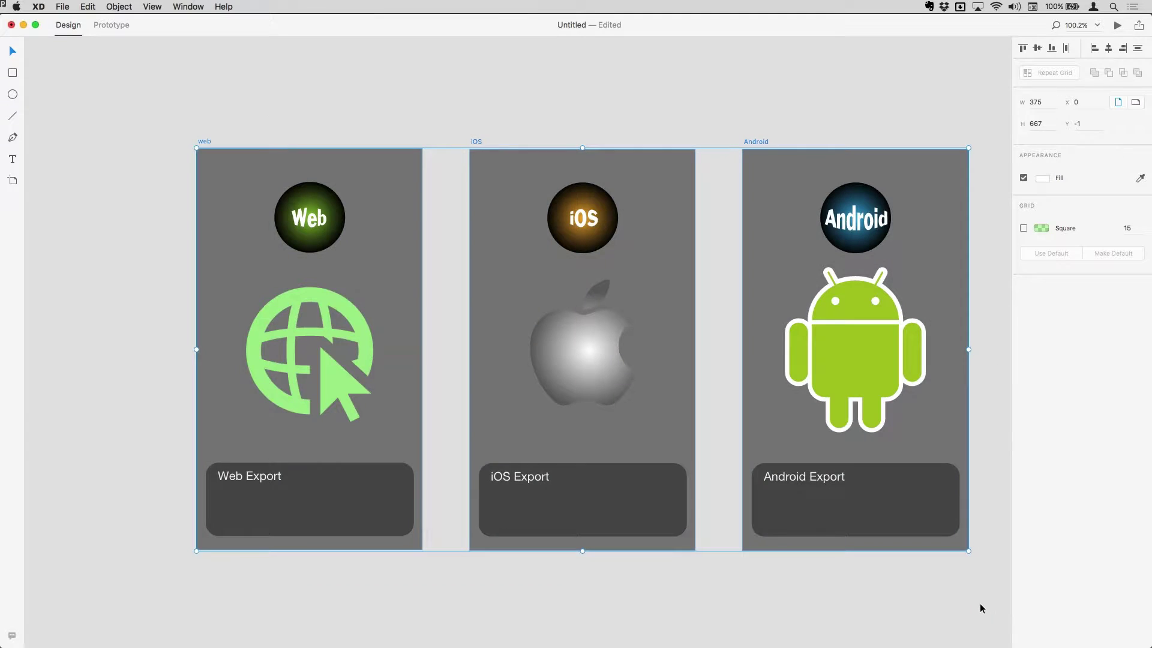
click(301, 124)
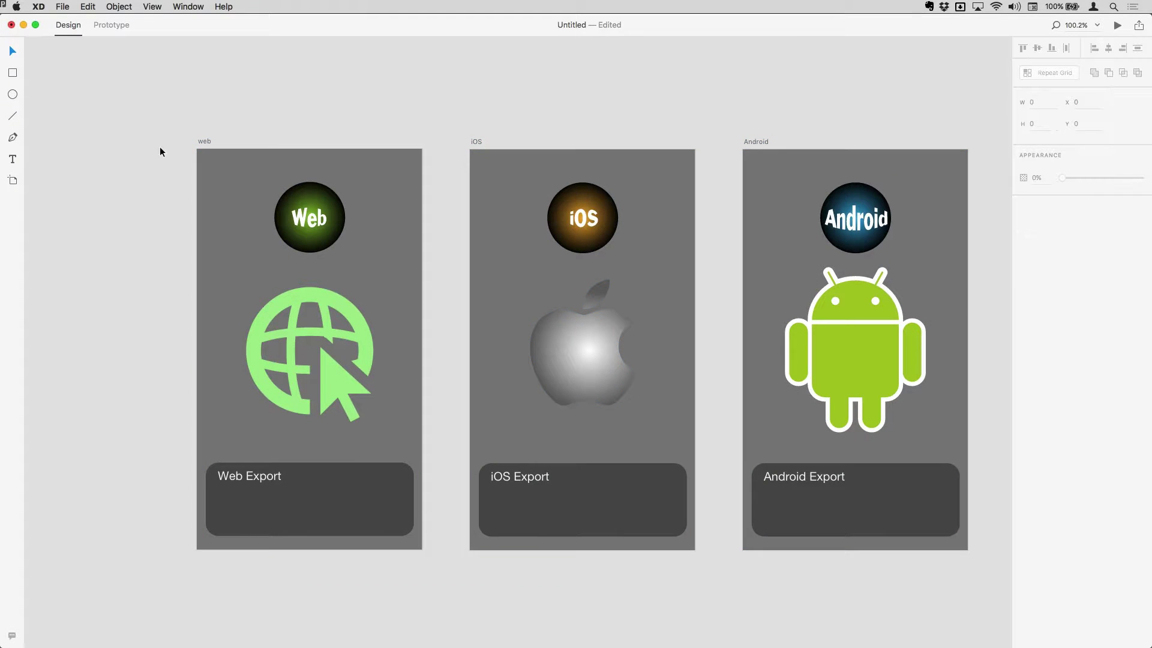
click(204, 141)
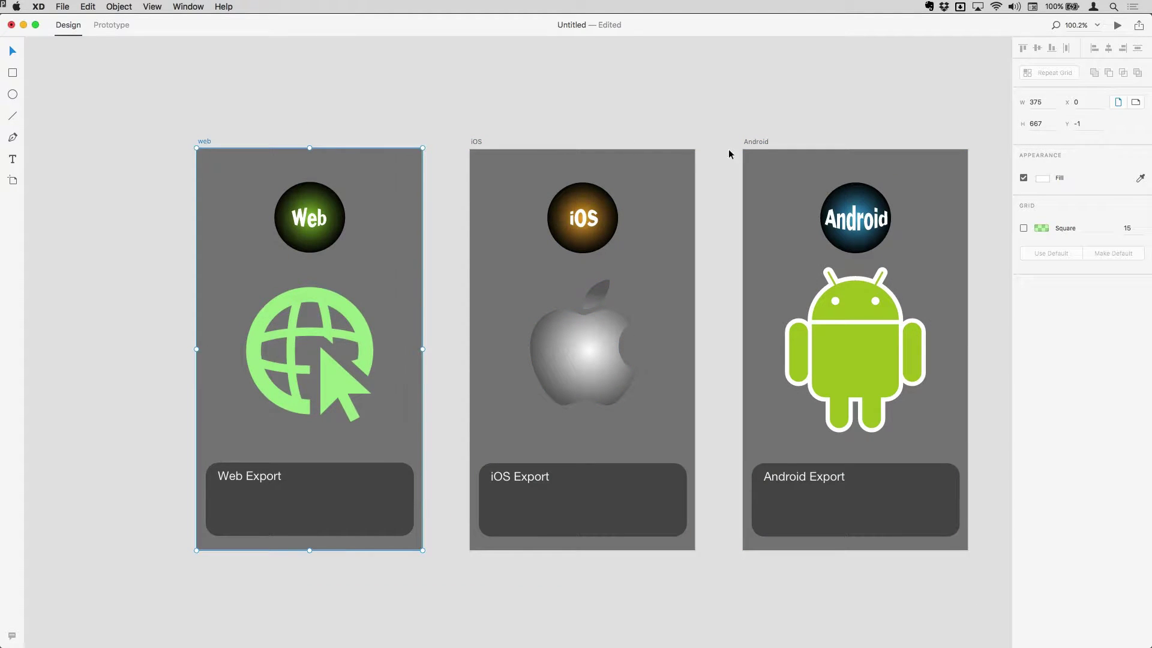
shift+click(763, 143)
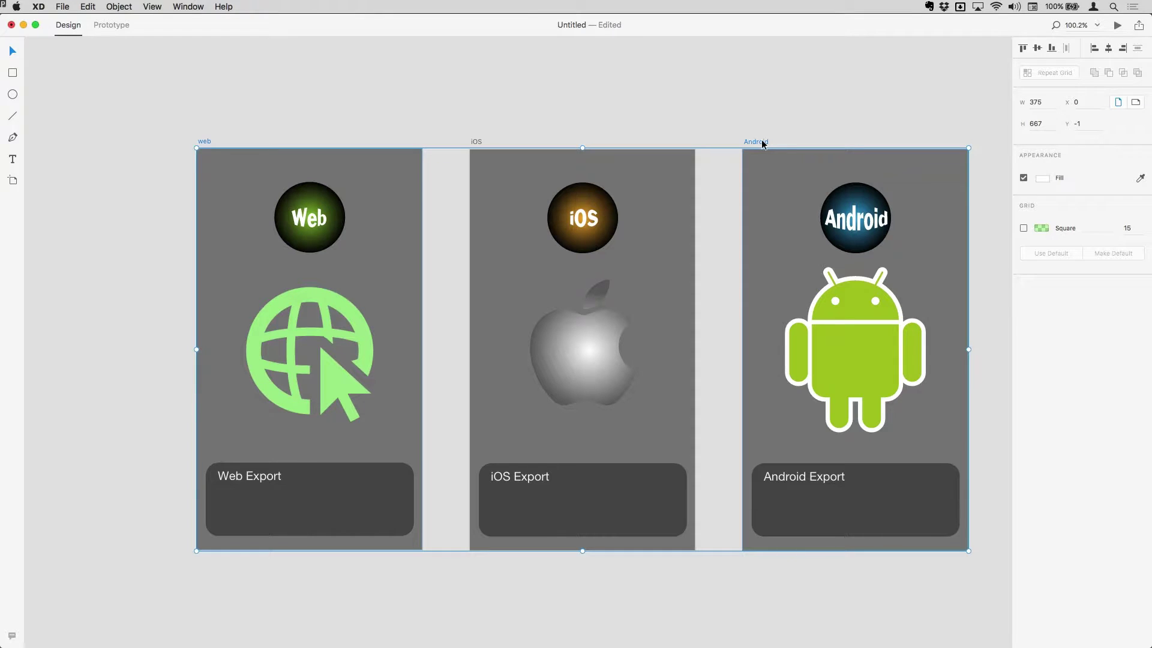
click(645, 120)
drag(137, 113, 970, 580)
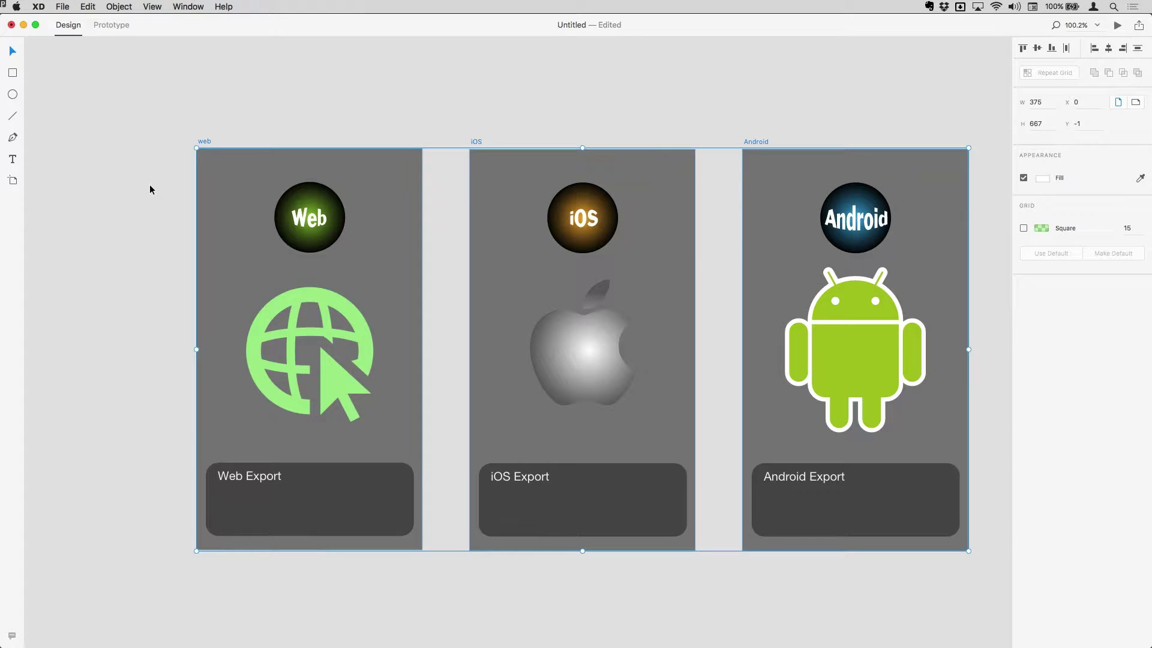
Export the three selected artboards to the NPexport folder as Web PNGs at 1x.
key(super+e)
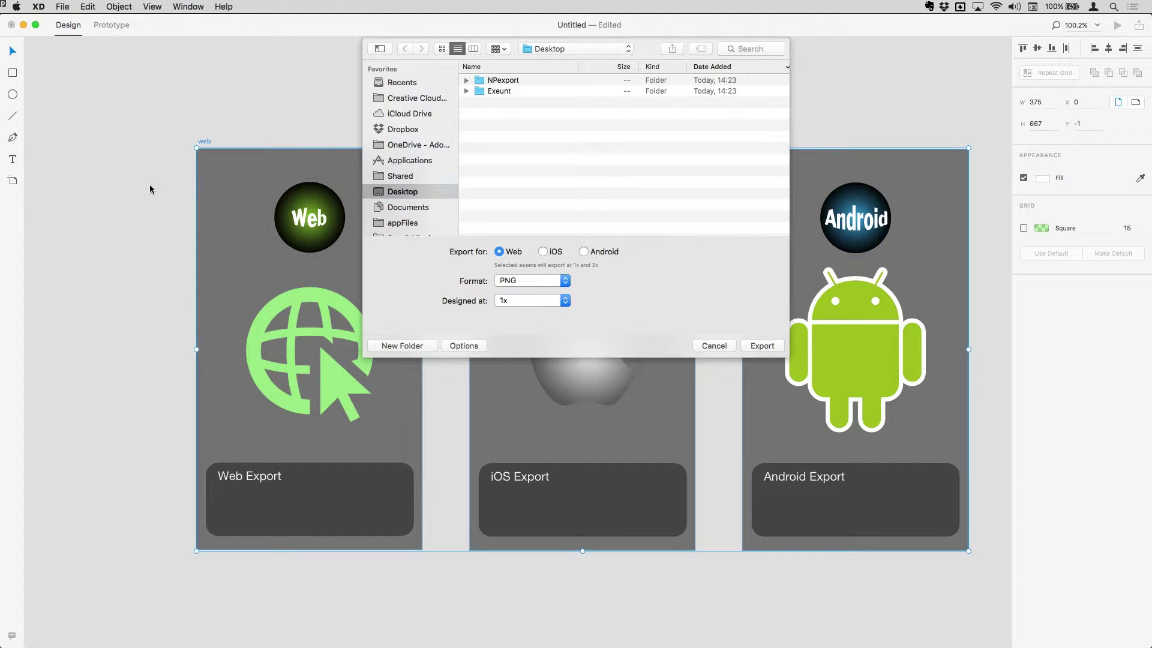
double_click(477, 83)
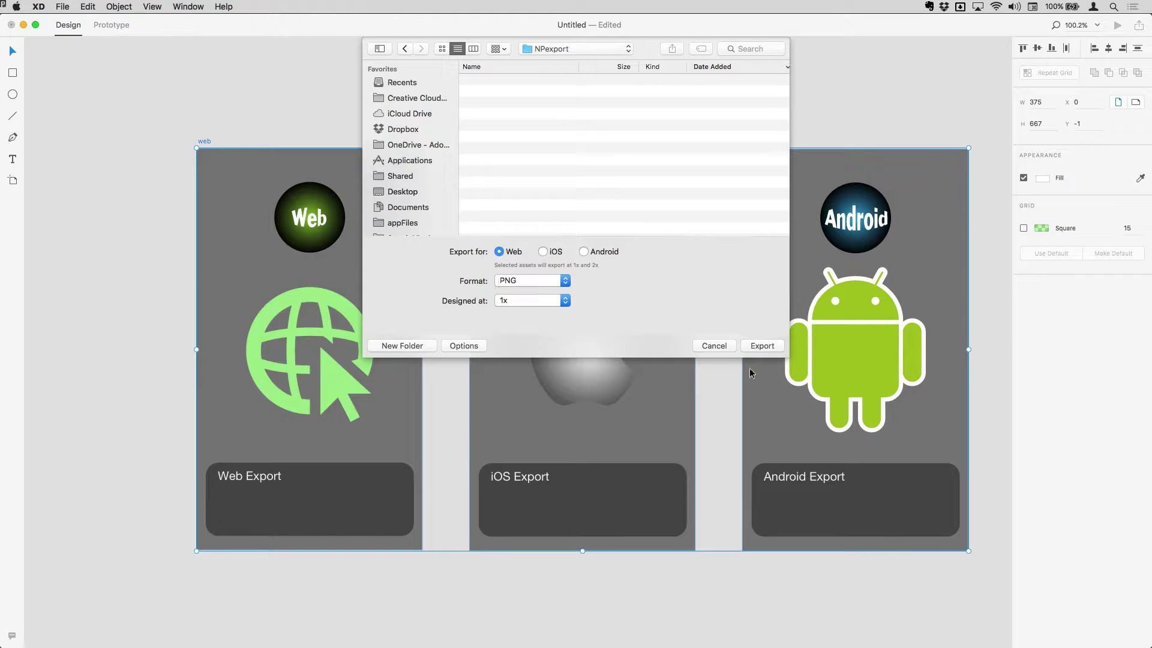
click(765, 346)
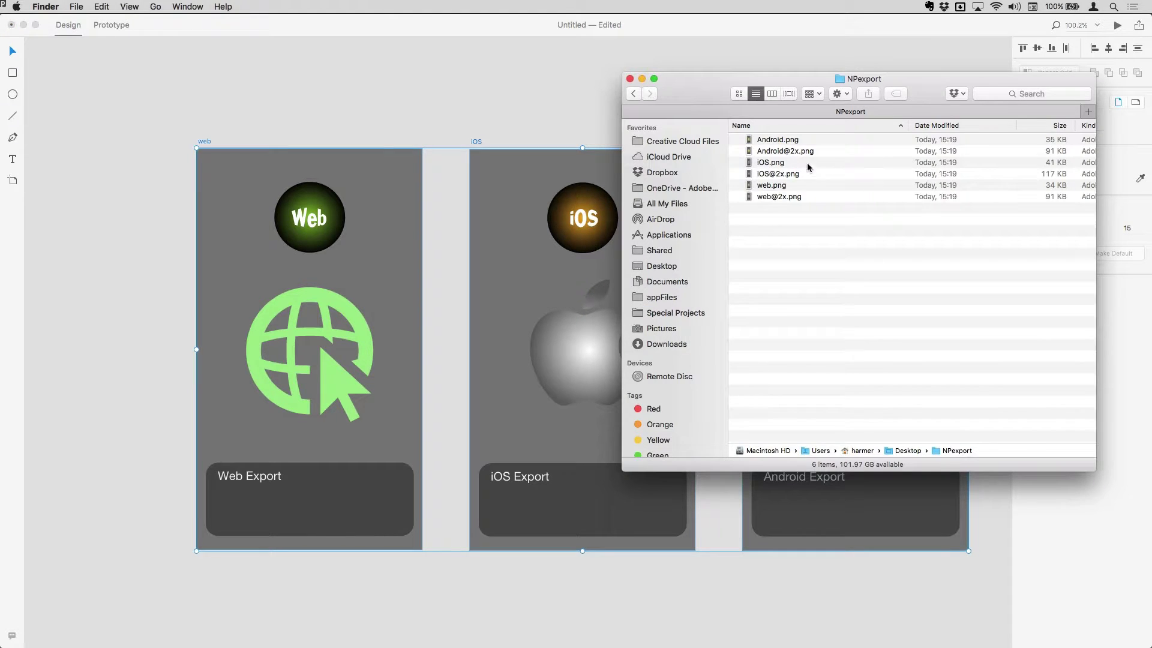
drag(728, 79, 628, 74)
click(666, 137)
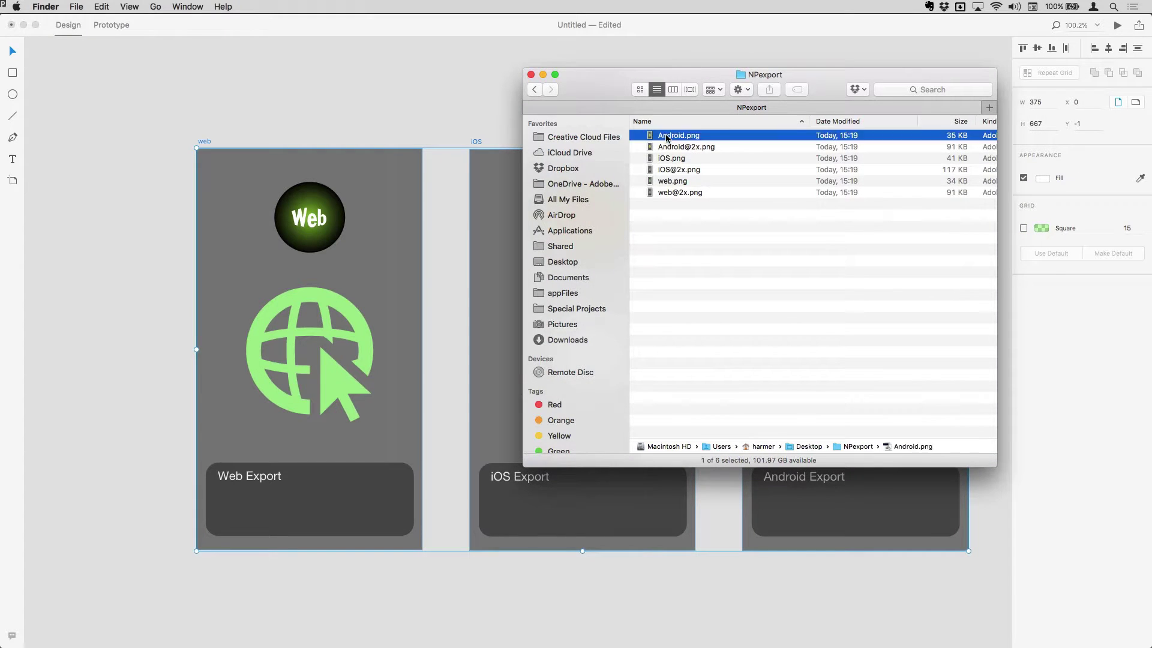
key(space)
key(Down)
key(Down)
key(Down)
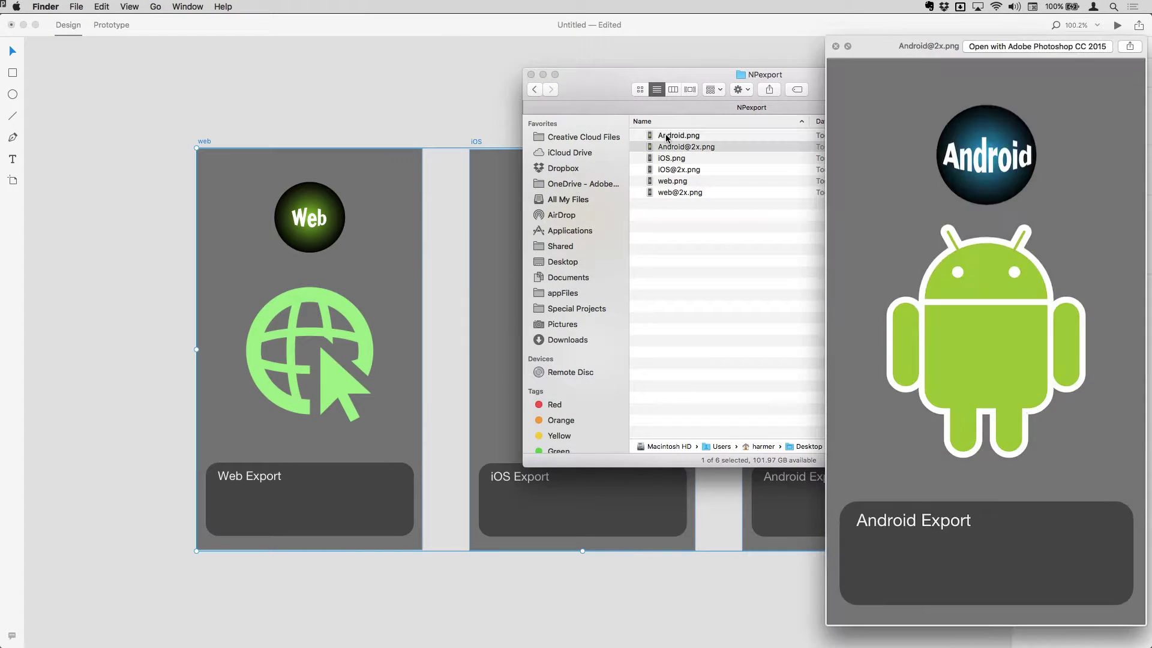
key(Down)
key(Down)
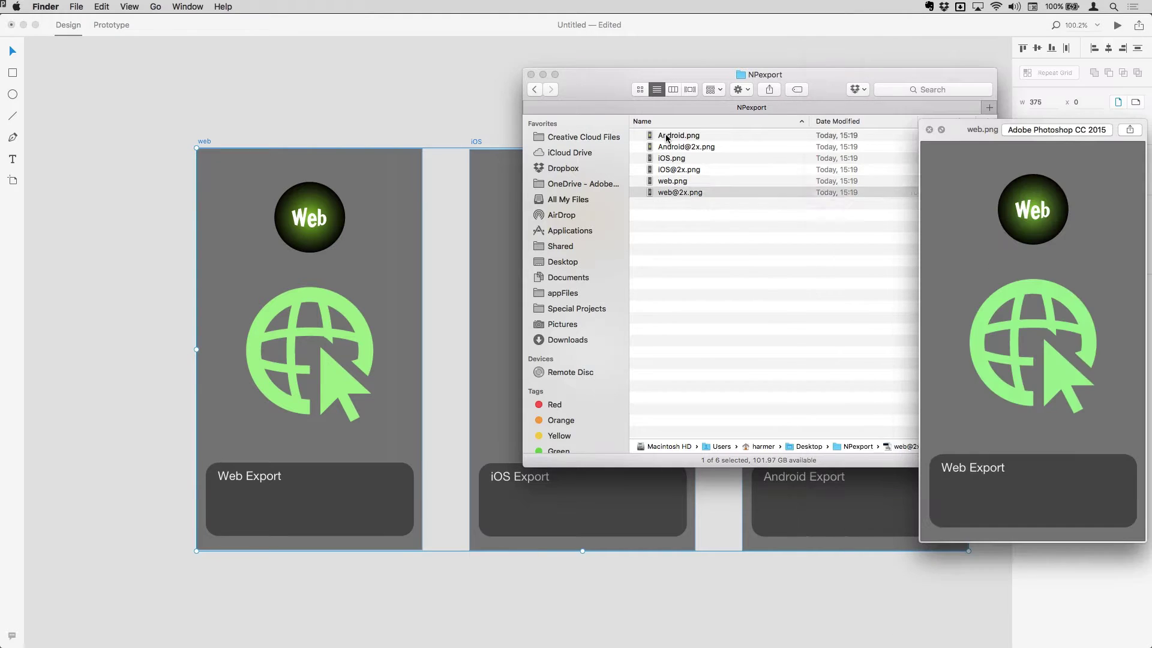
key(Up)
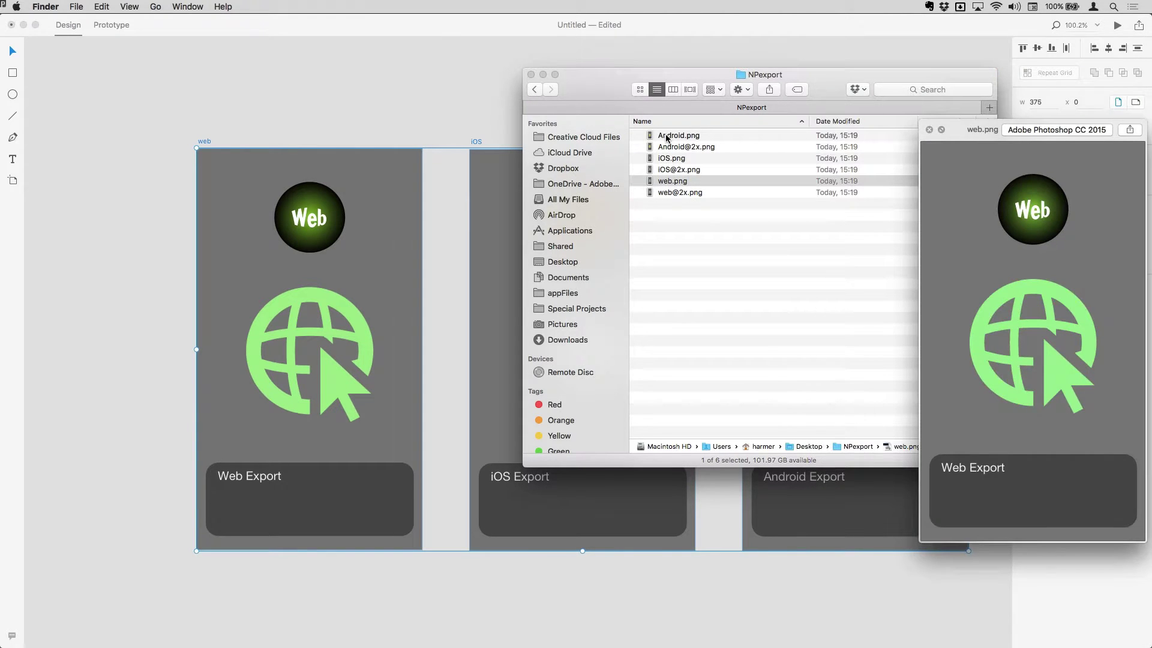
key(Up)
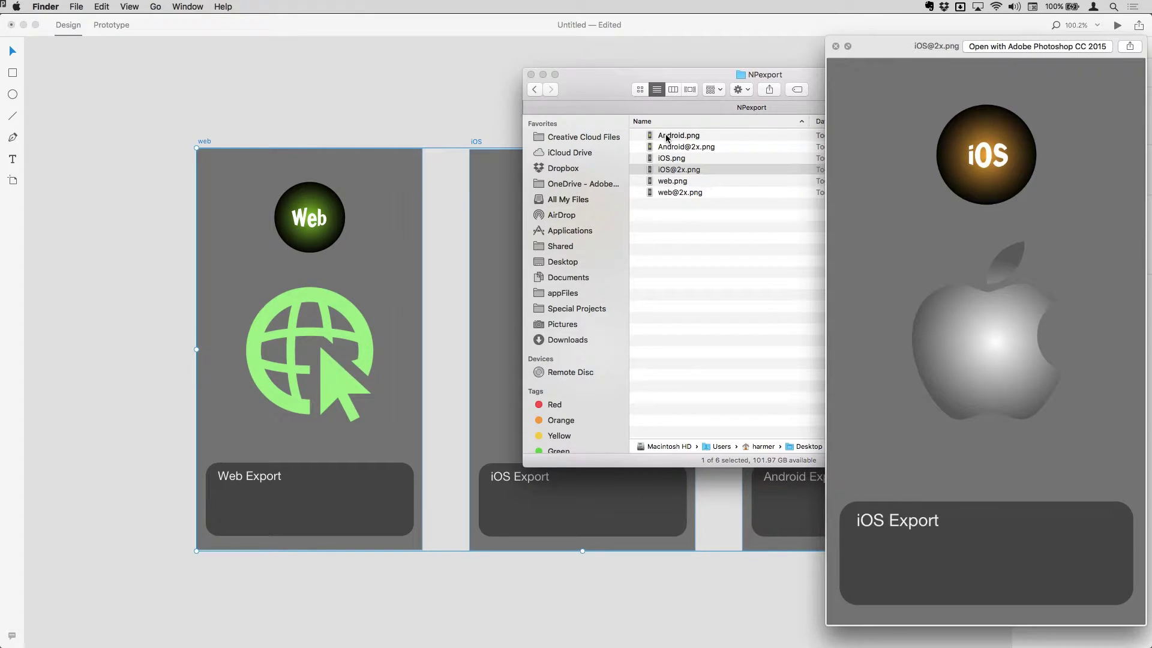
click(667, 137)
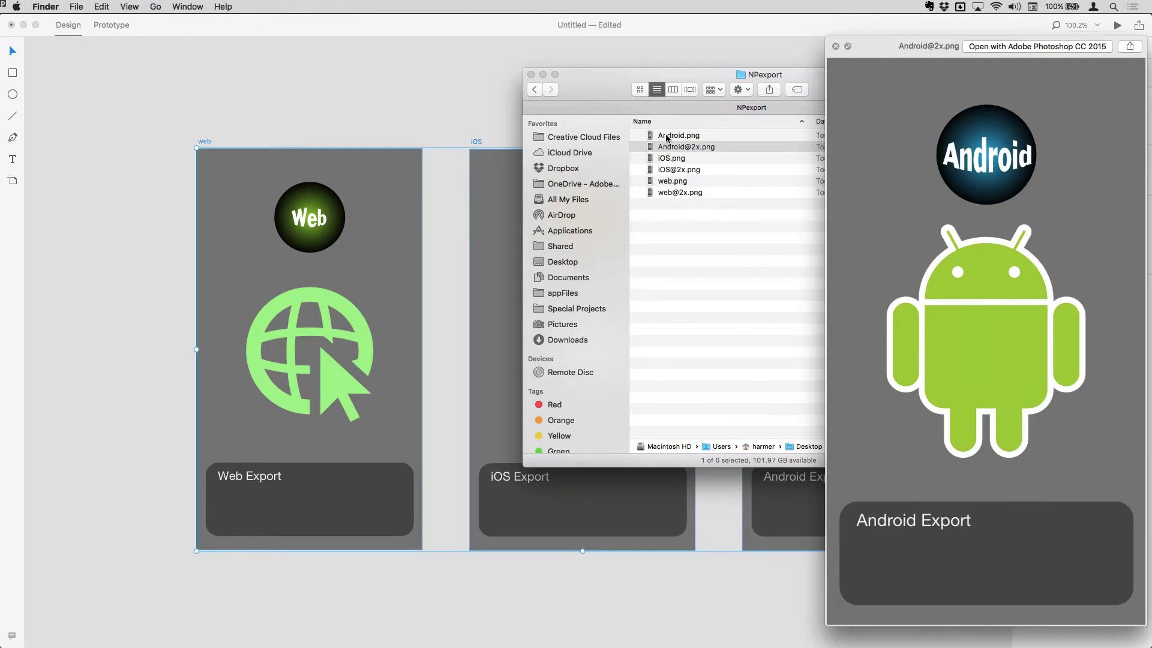
key(space)
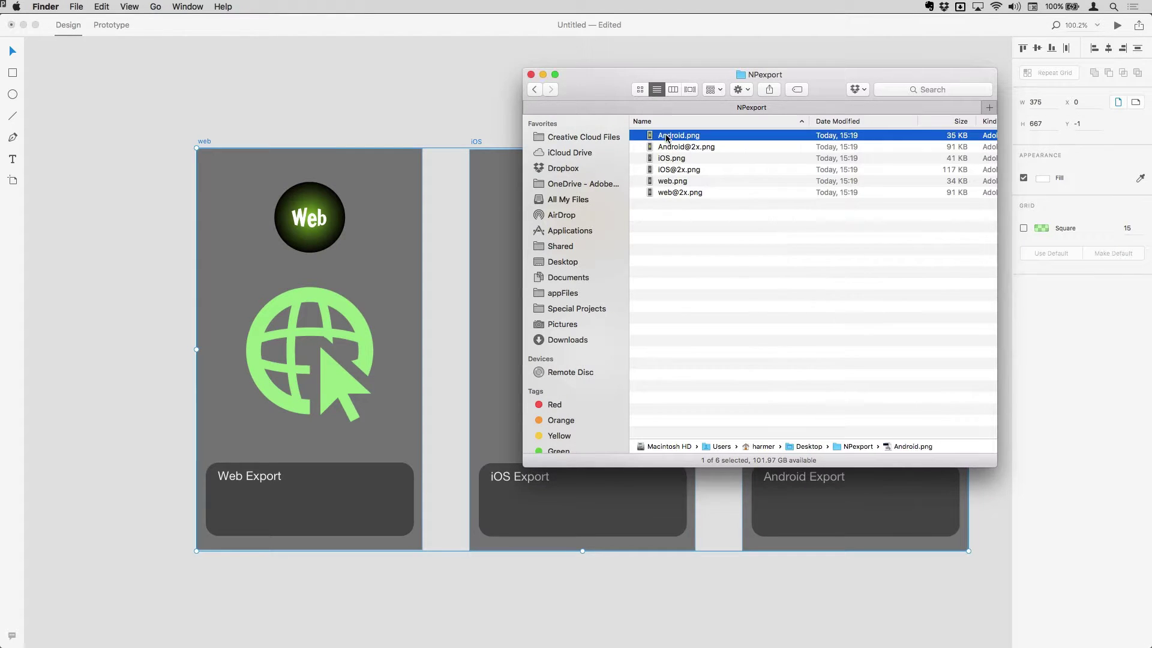
Delete all six PNGs, empty the Trash, and return to XD with nothing selected.
shift+click(661, 192)
key(super+BackSpace)
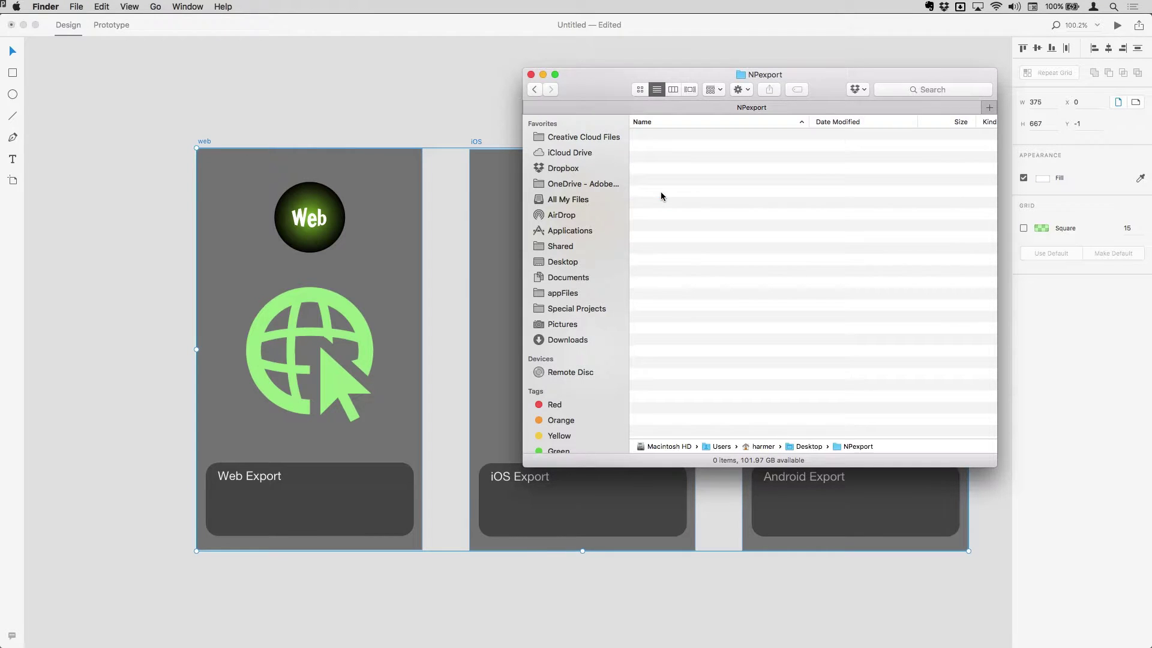
key(shift+super+BackSpace)
key(Return)
click(361, 92)
click(275, 103)
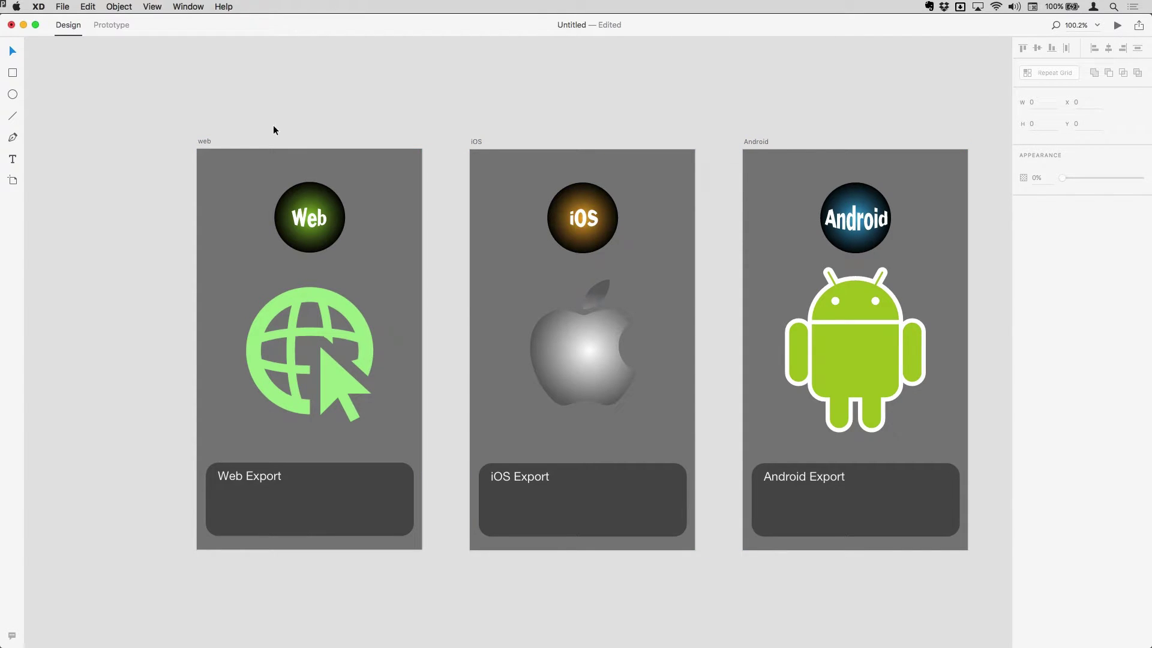
Select the Web Export text plus its rounded rectangle and export them as Web PNGs at 1x.
click(266, 475)
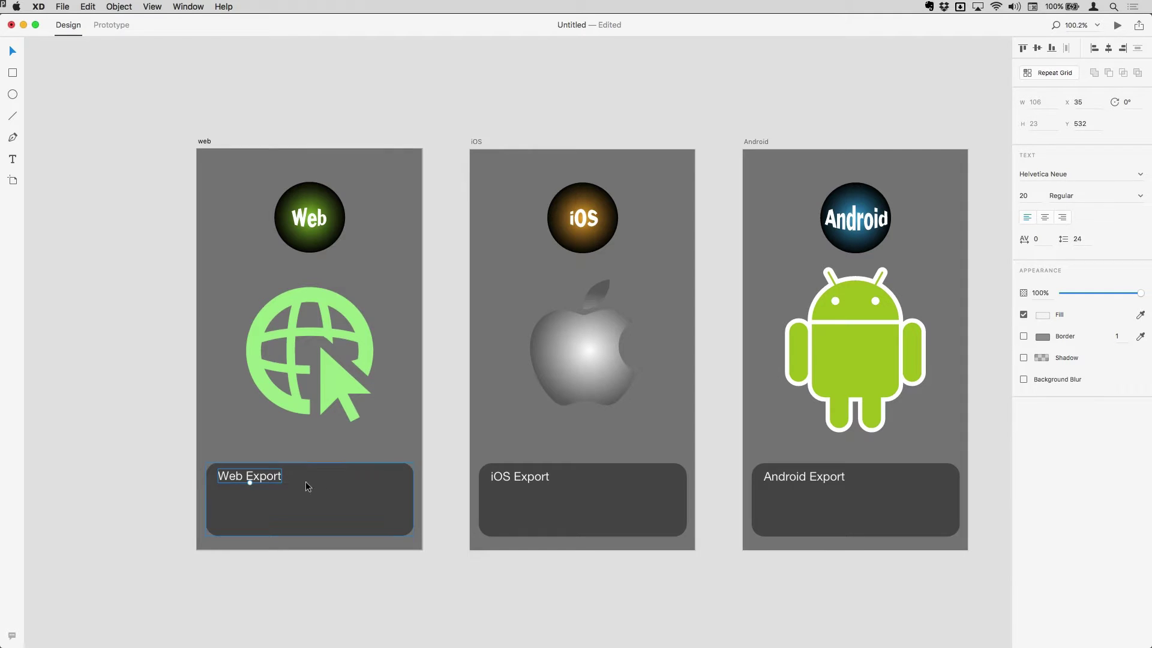
shift+click(324, 482)
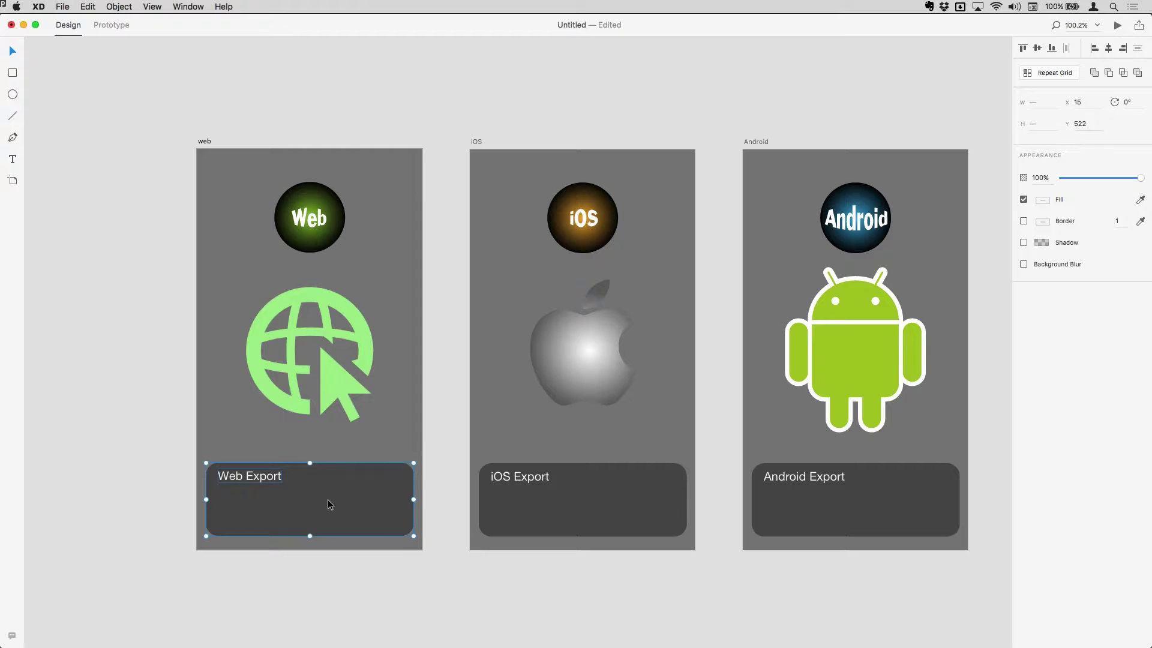
key(super+e)
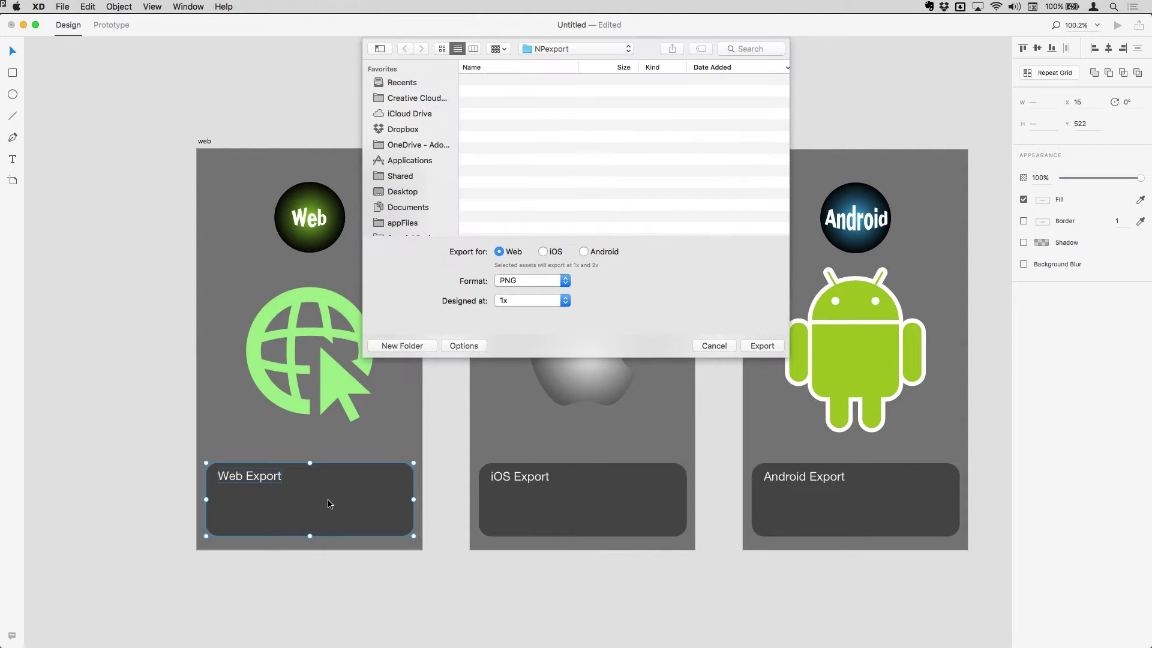
click(777, 348)
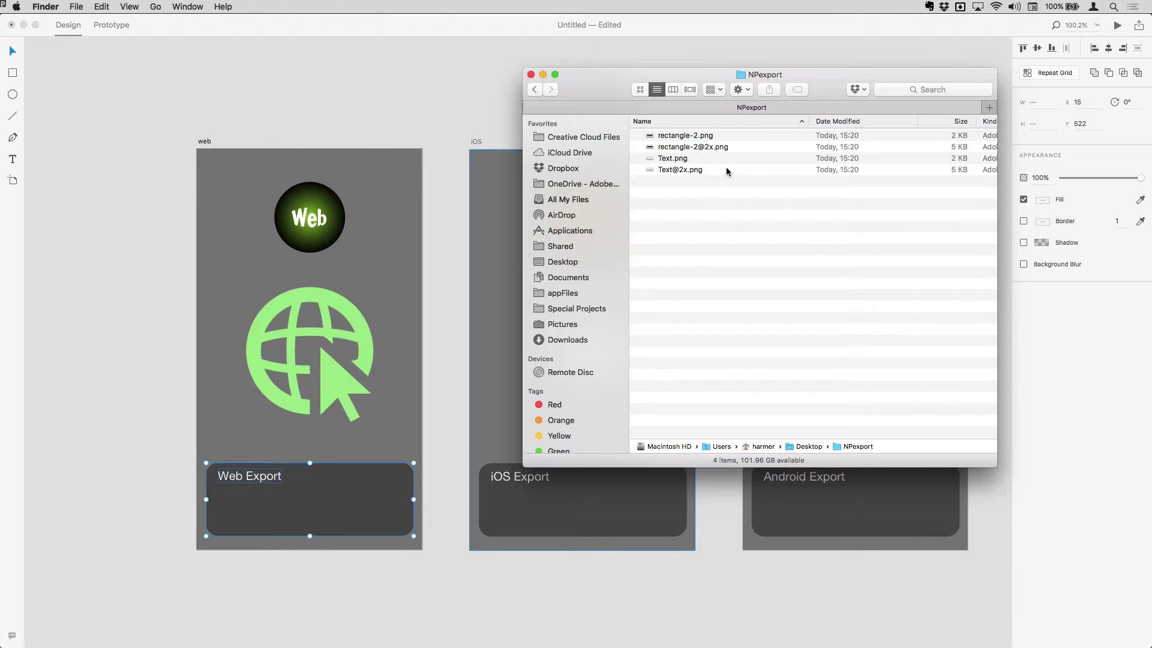
Preview rectangle-2.png with Quick Look in NPexport.
click(669, 141)
key(space)
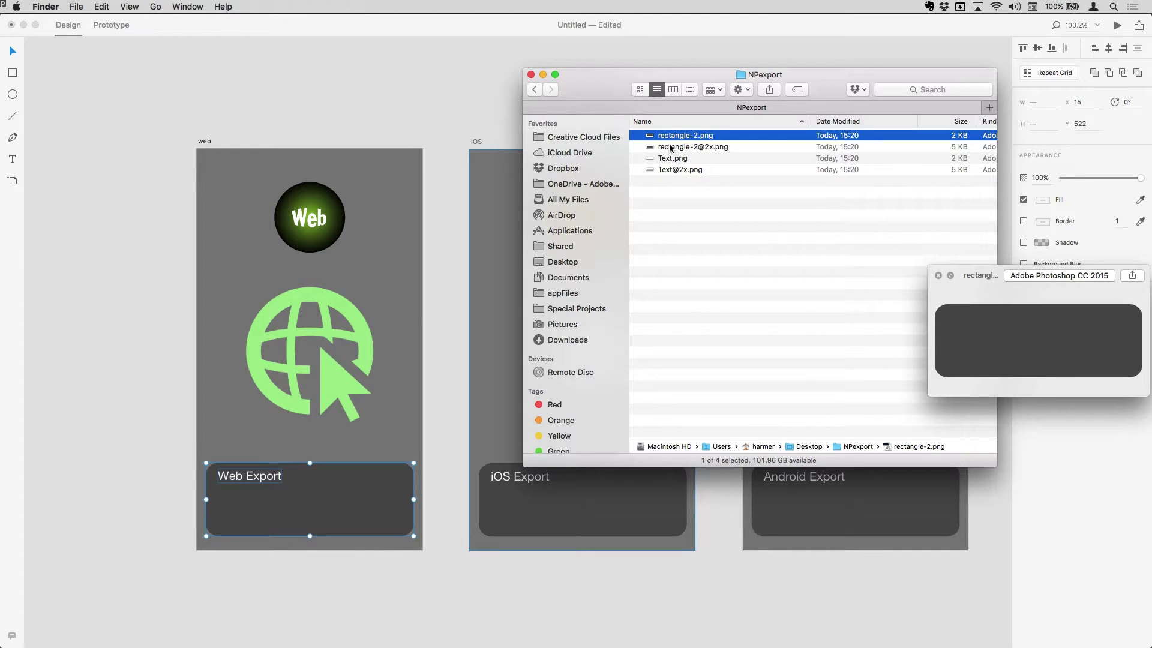
click(670, 140)
key(space)
Delete all four label PNGs from NPexport and bring XD back to the front.
shift+click(681, 172)
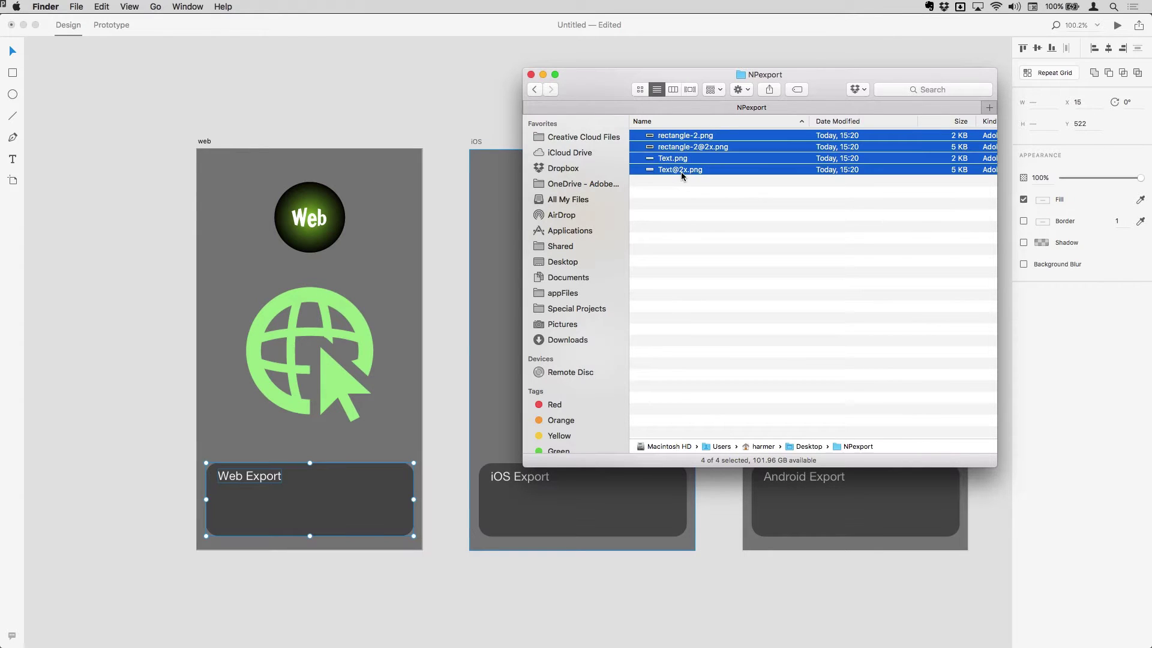
key(super+BackSpace)
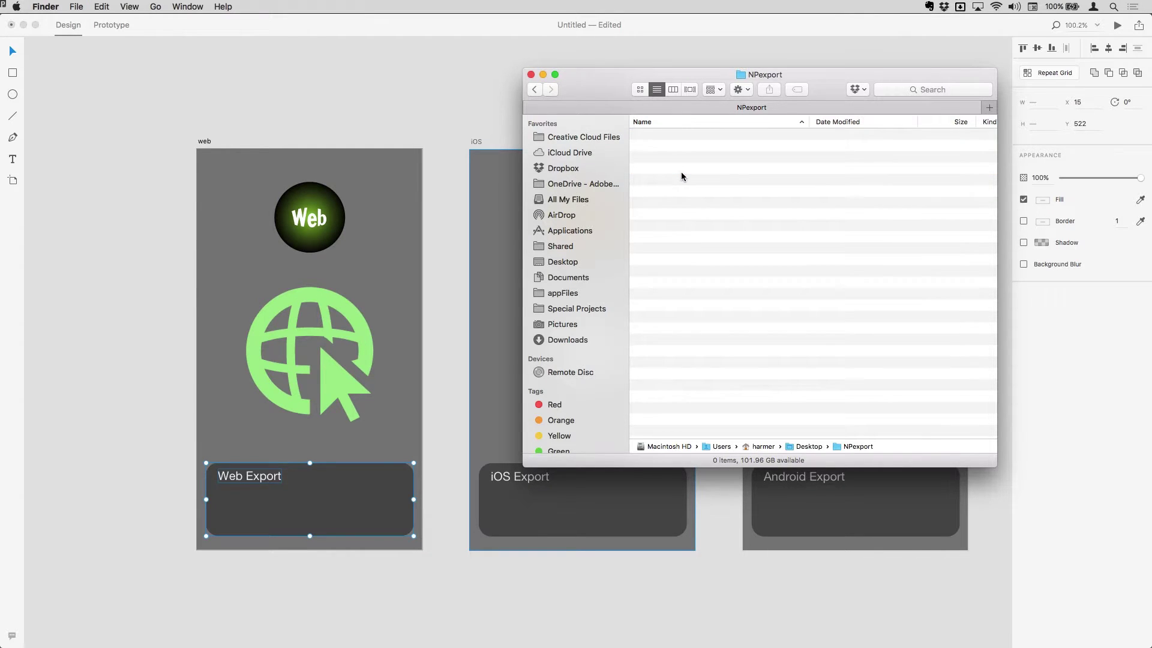
click(347, 123)
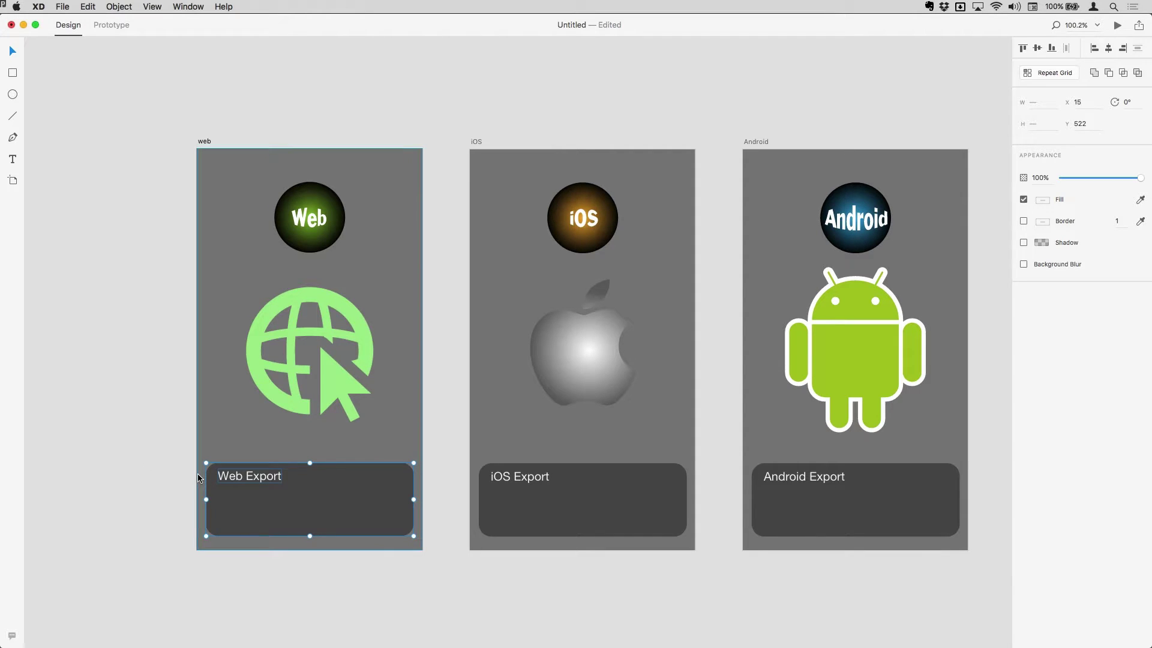
Select only the Web Export button group and export it as a Web PNG.
click(160, 463)
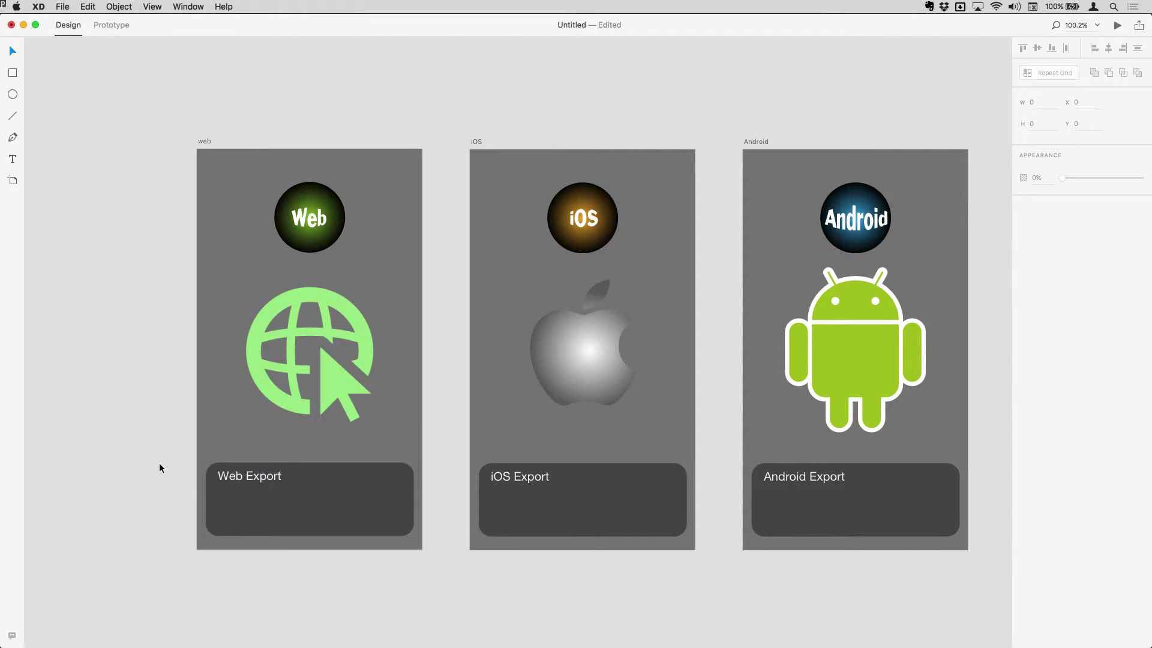
click(231, 478)
key(super+e)
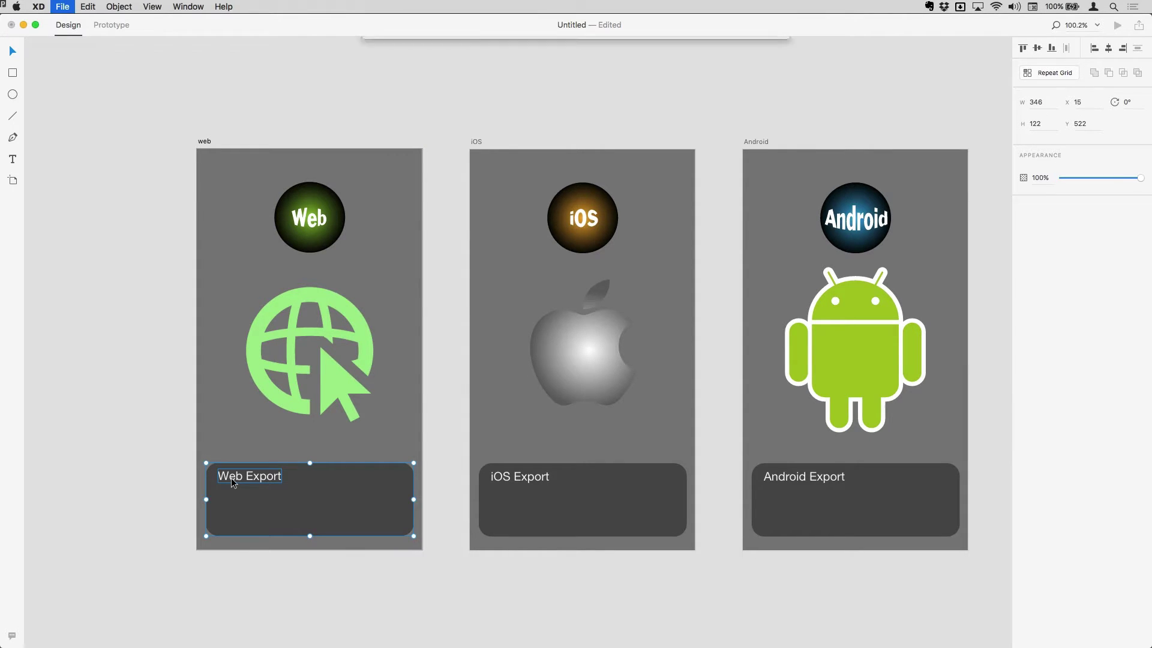
key(Return)
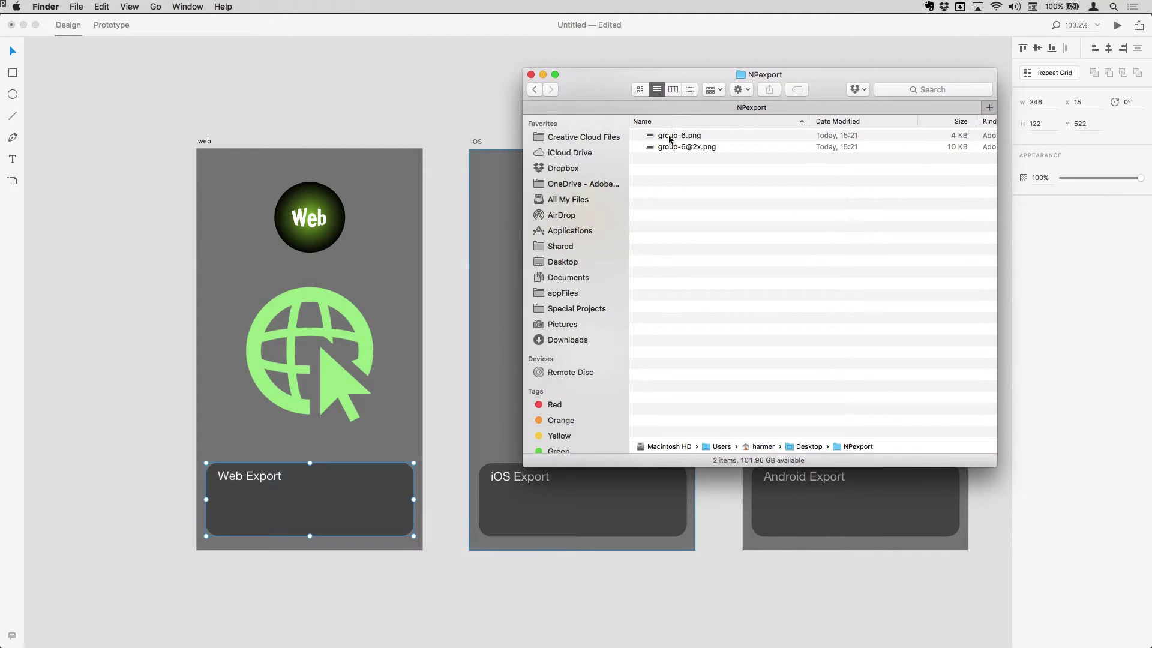
click(670, 137)
key(space)
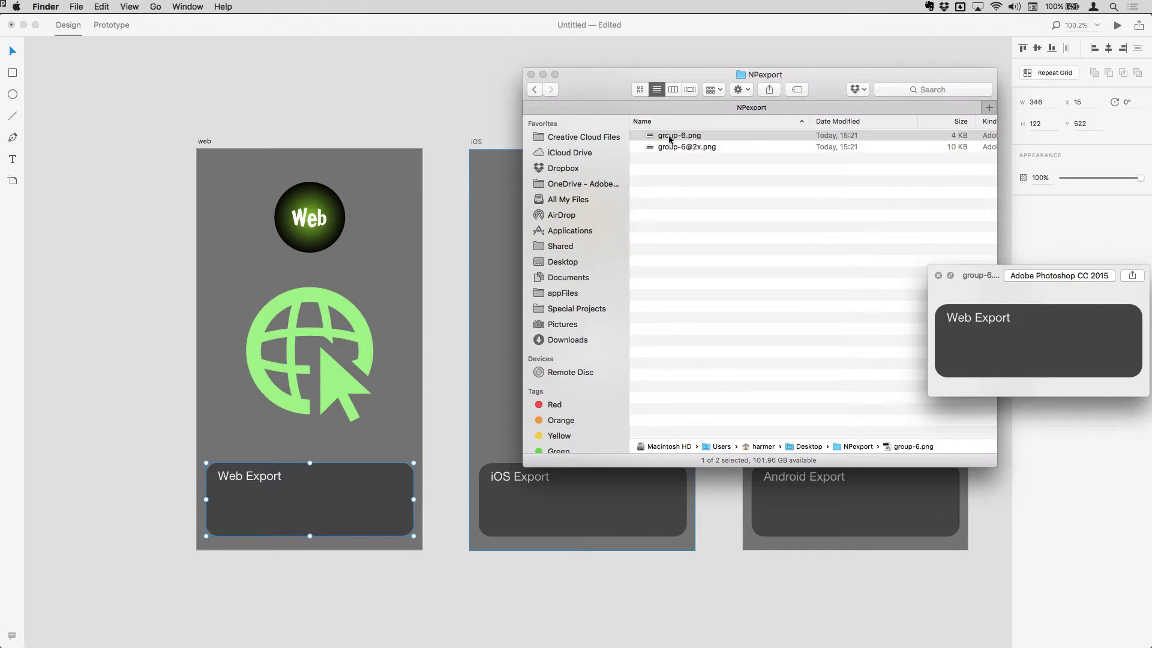
key(Down)
key(Up)
key(space)
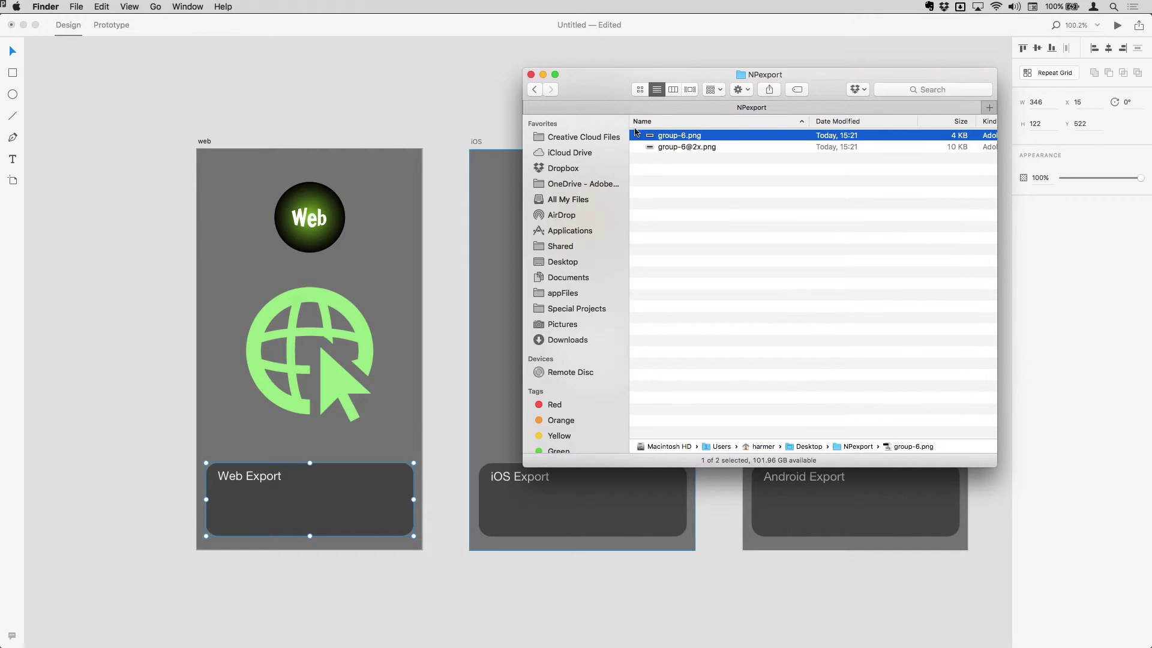
Delete both group-6 PNGs and return to the XD design.
shift+click(688, 148)
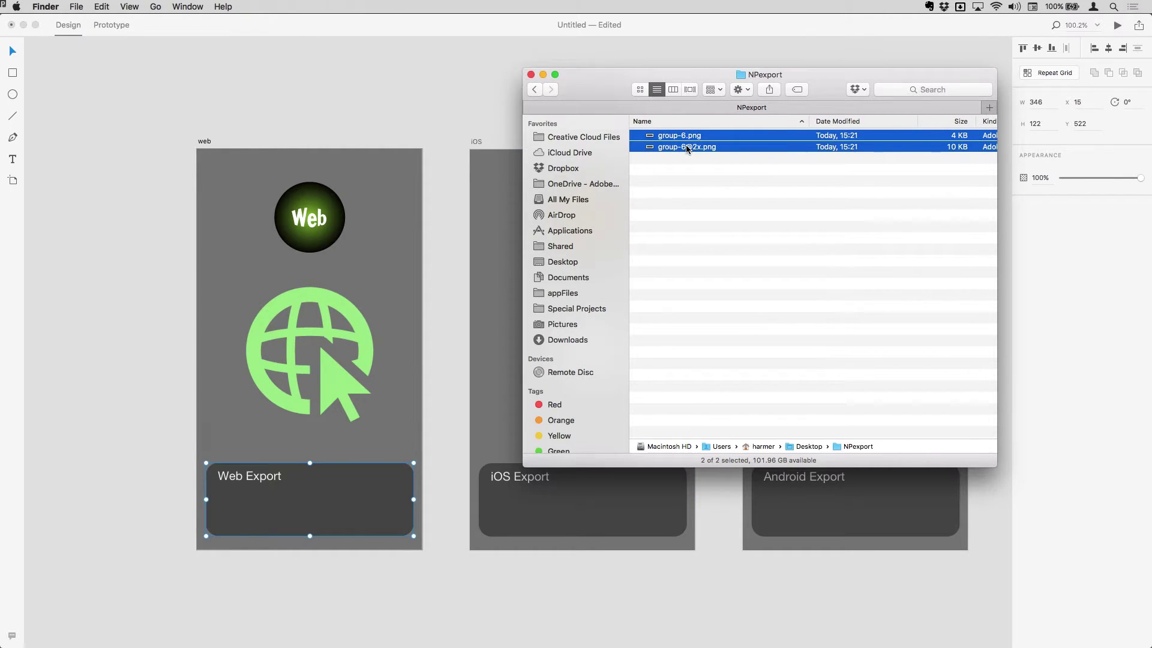
key(super+BackSpace)
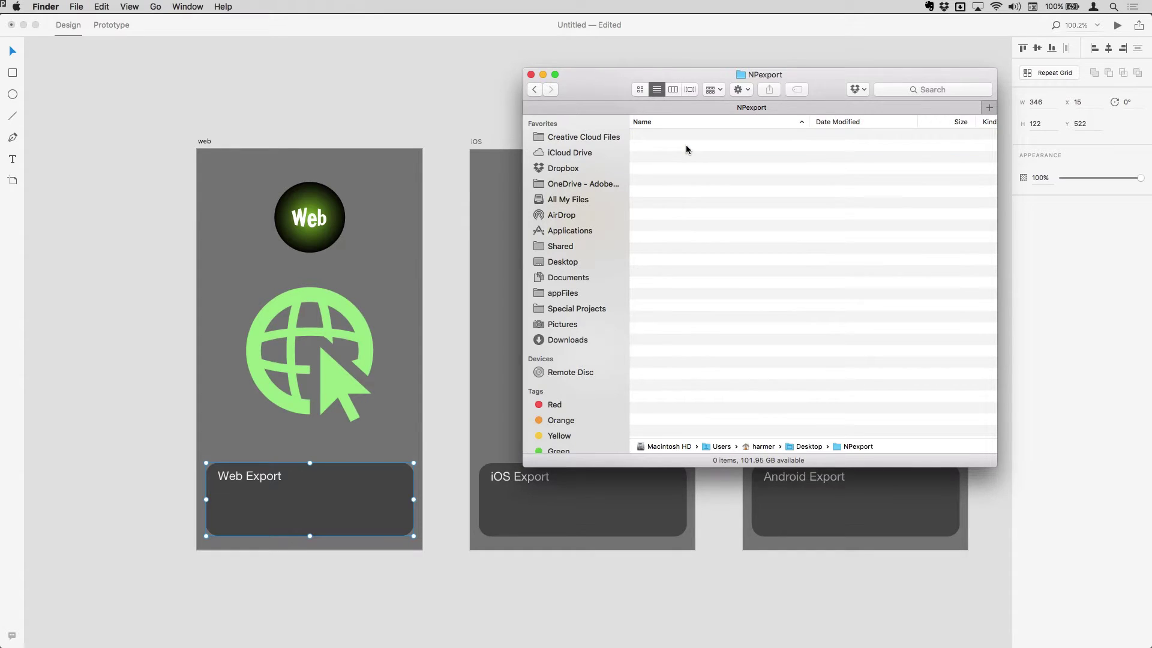
click(386, 117)
Select only the green globe icon and export it as Web PNGs named 'web'.
click(157, 132)
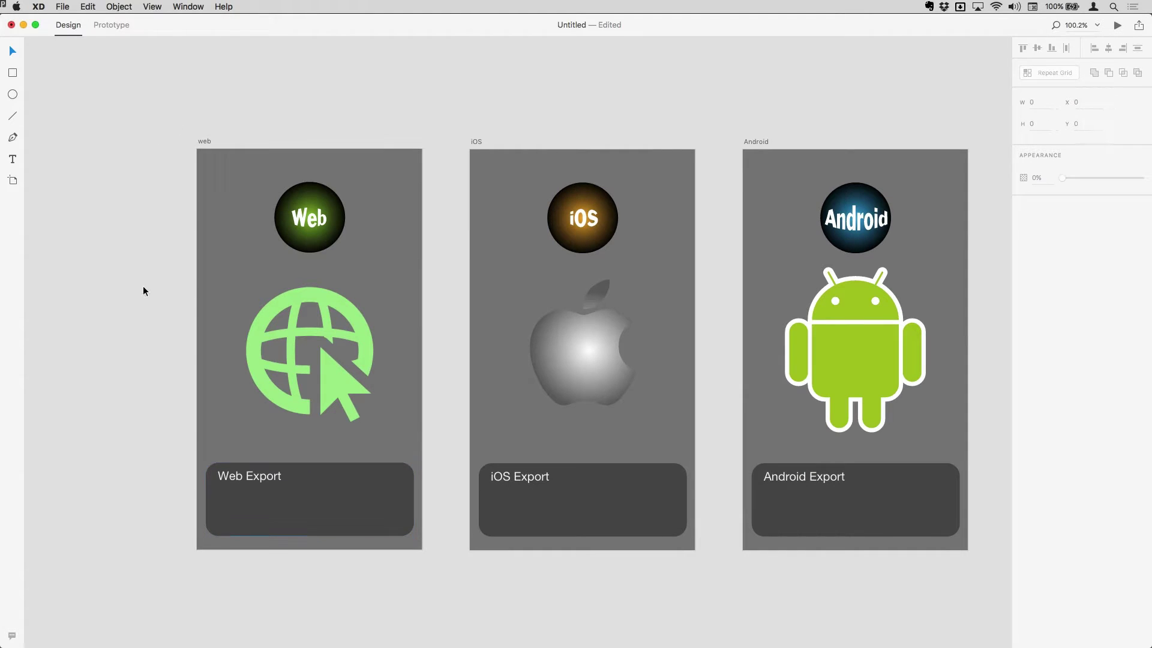
click(300, 304)
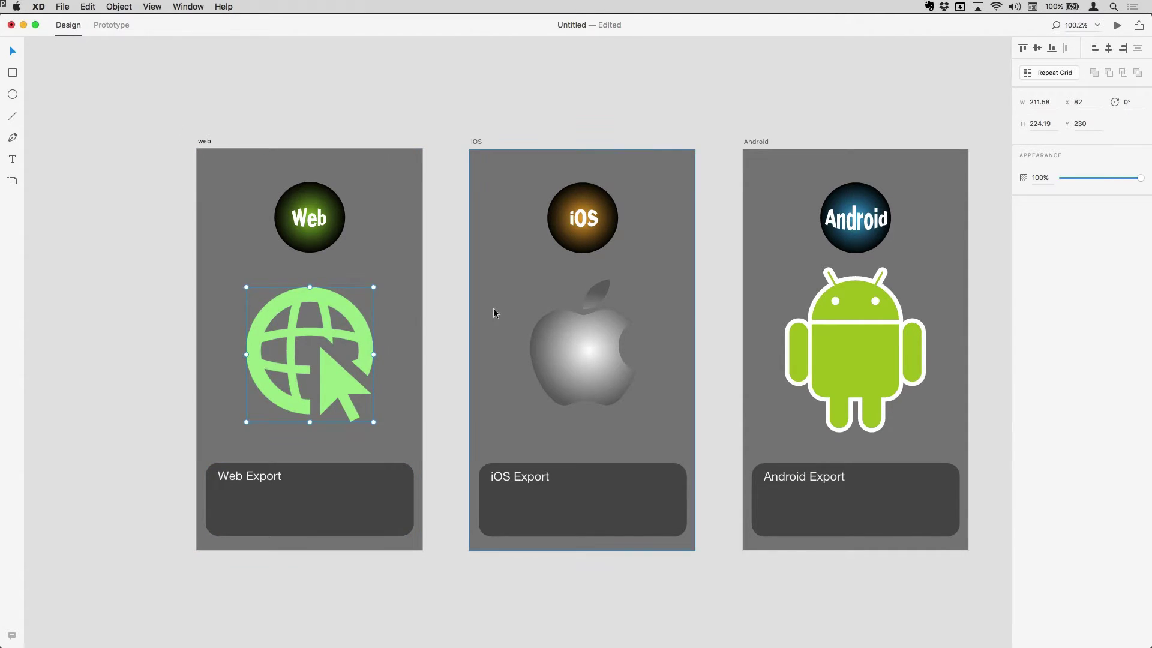
shift+click(538, 331)
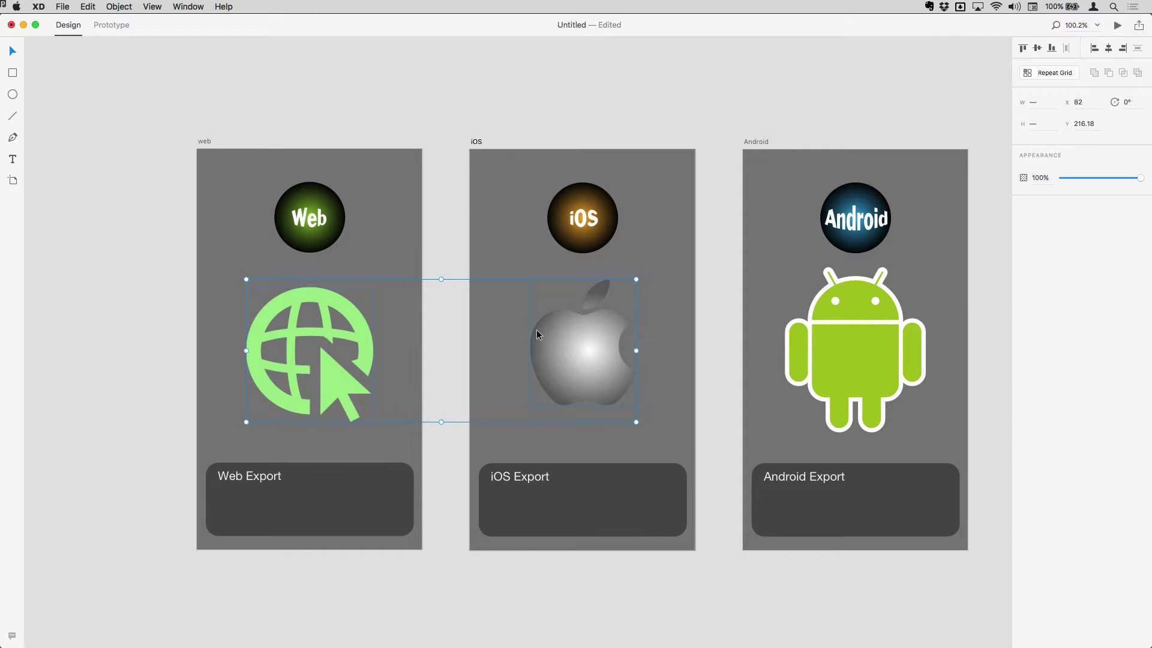
click(289, 55)
click(290, 299)
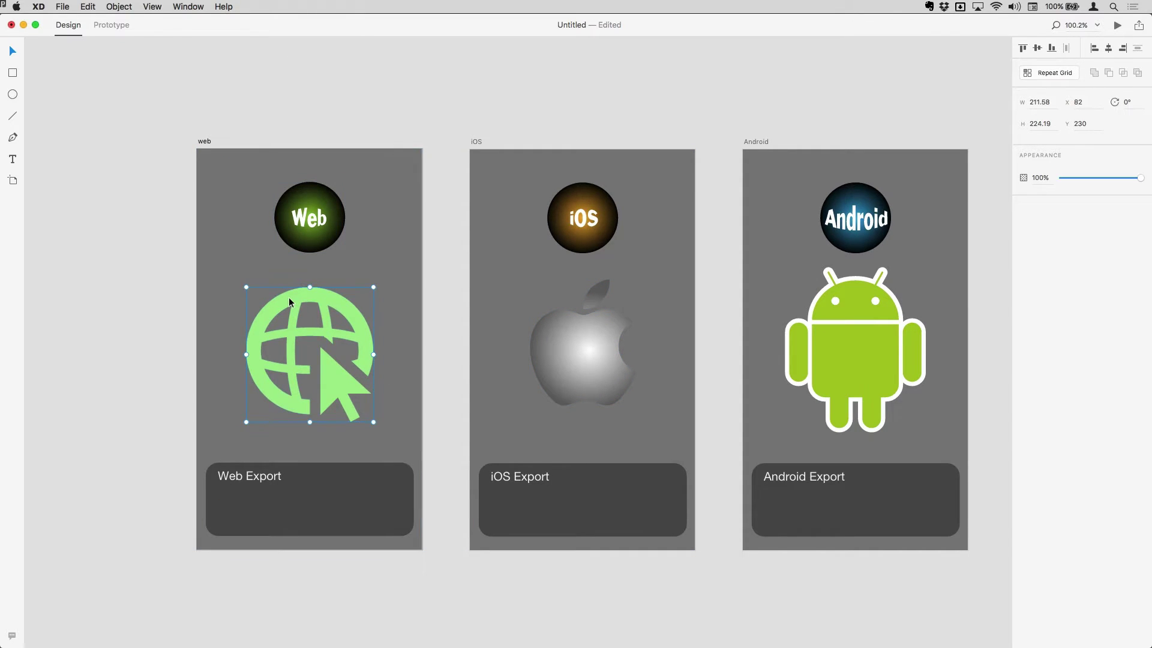
key(super+e)
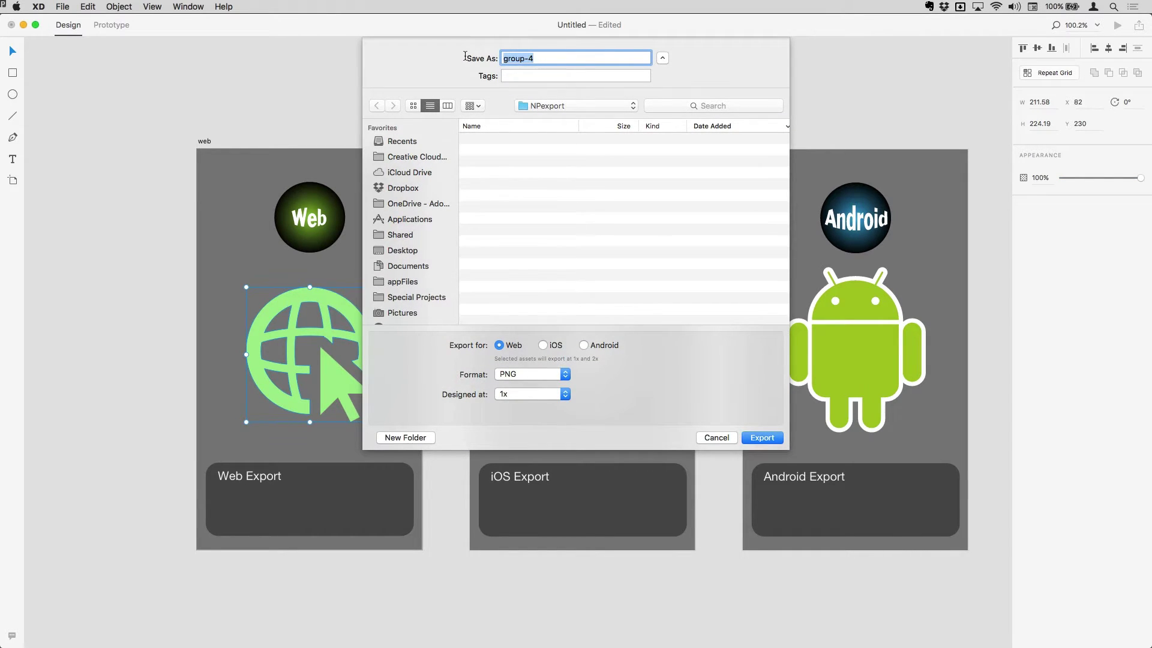
text(web)
click(775, 442)
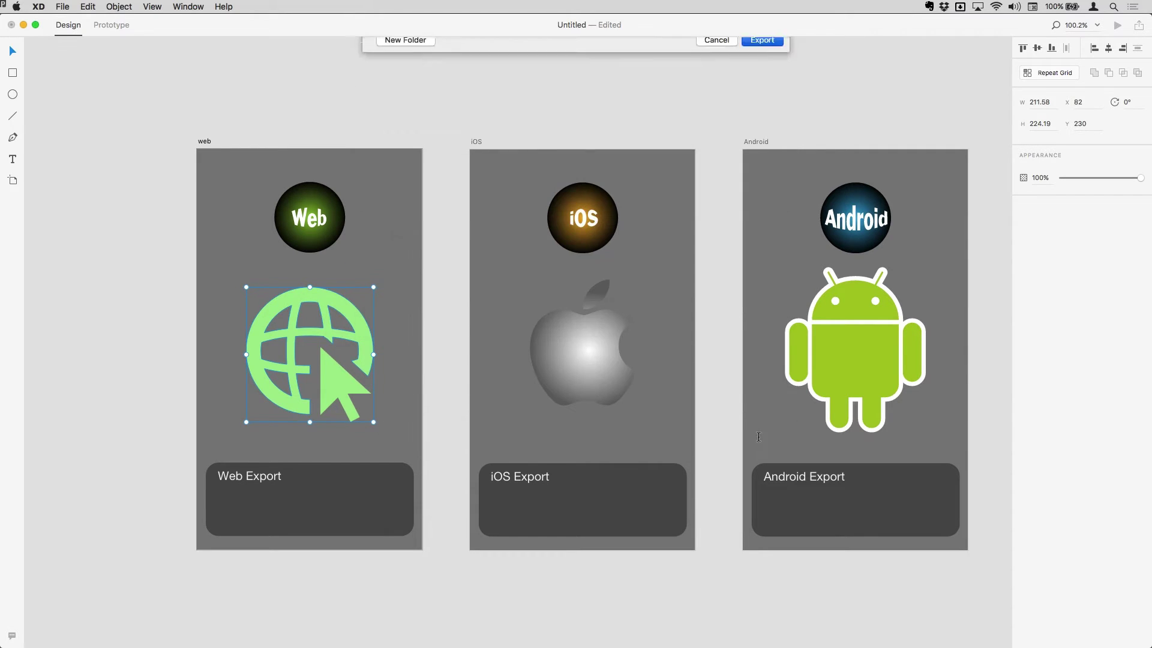
click(671, 136)
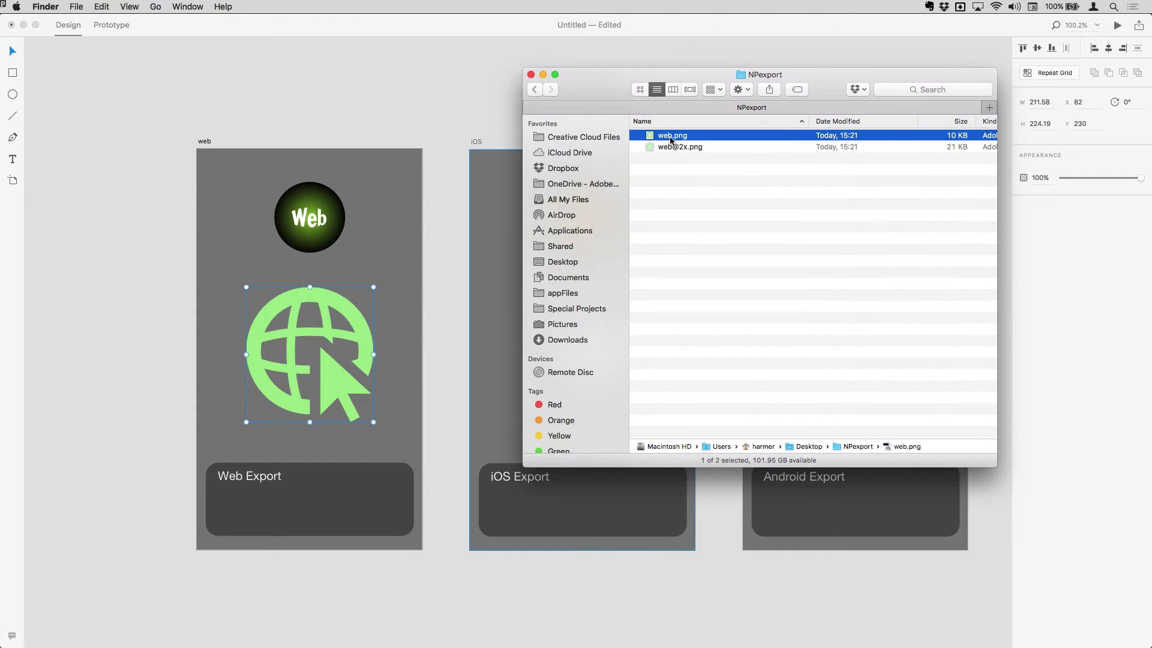
key(space)
key(Down)
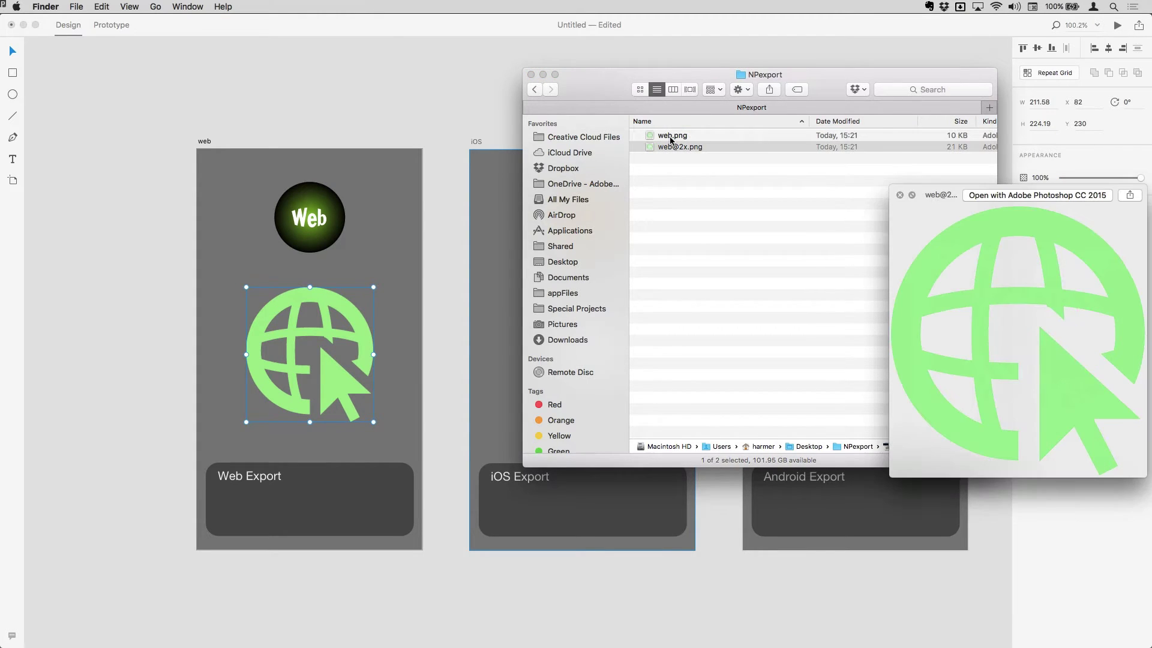
key(space)
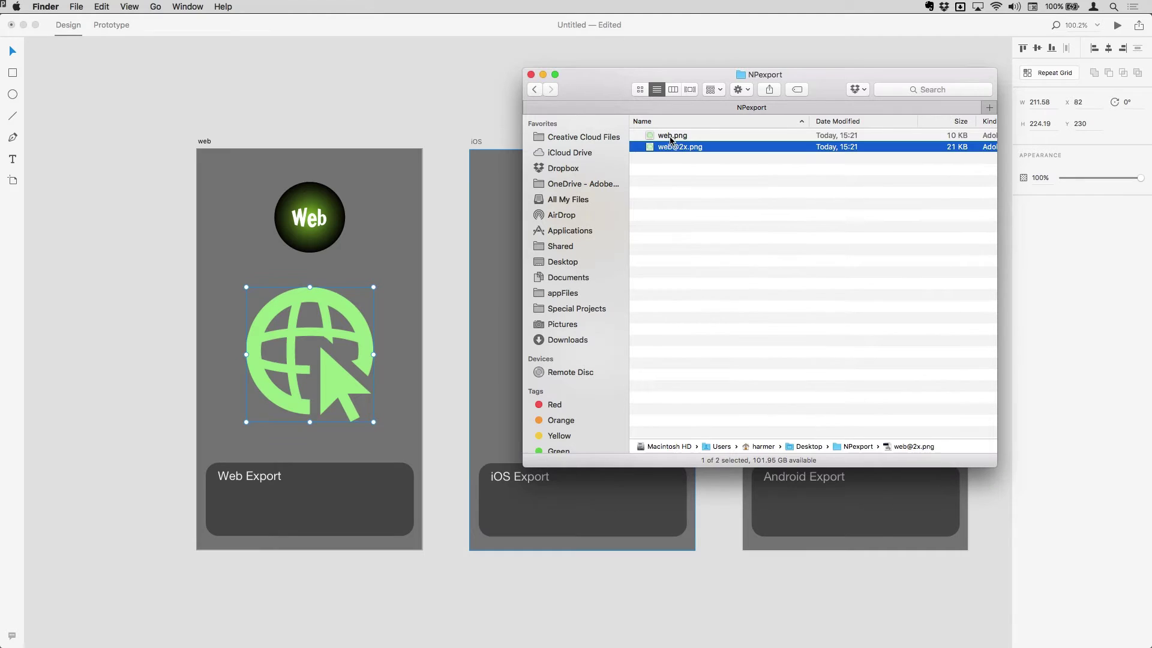
Export the apple icon with iOS sizes under the name 'apple'.
click(469, 114)
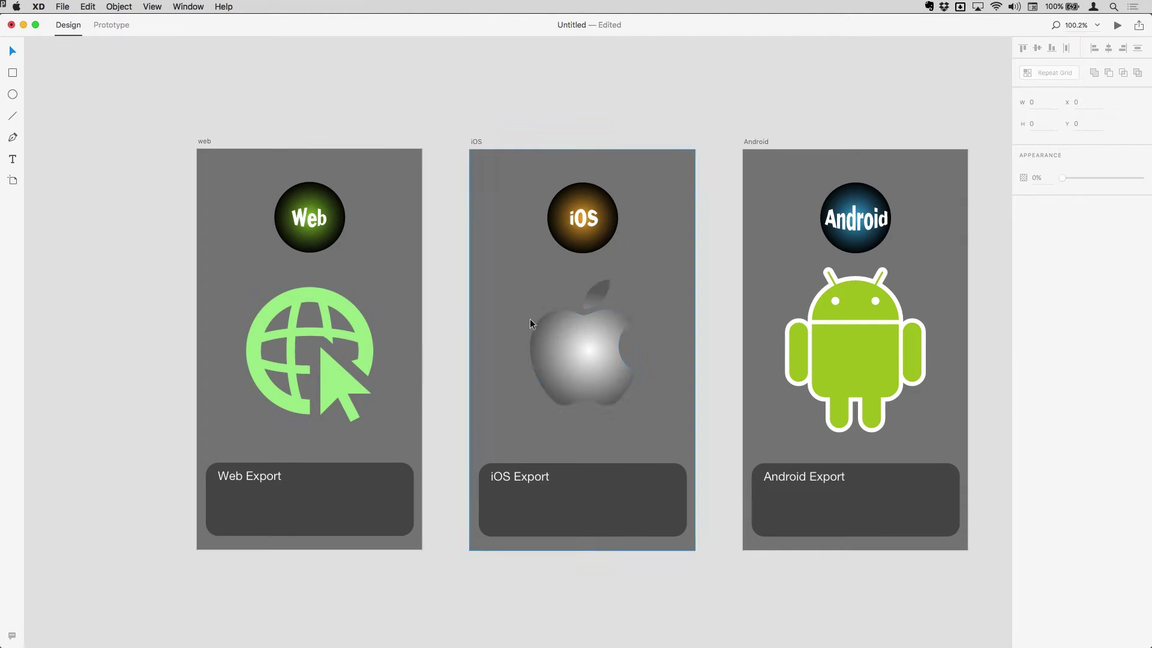
click(566, 329)
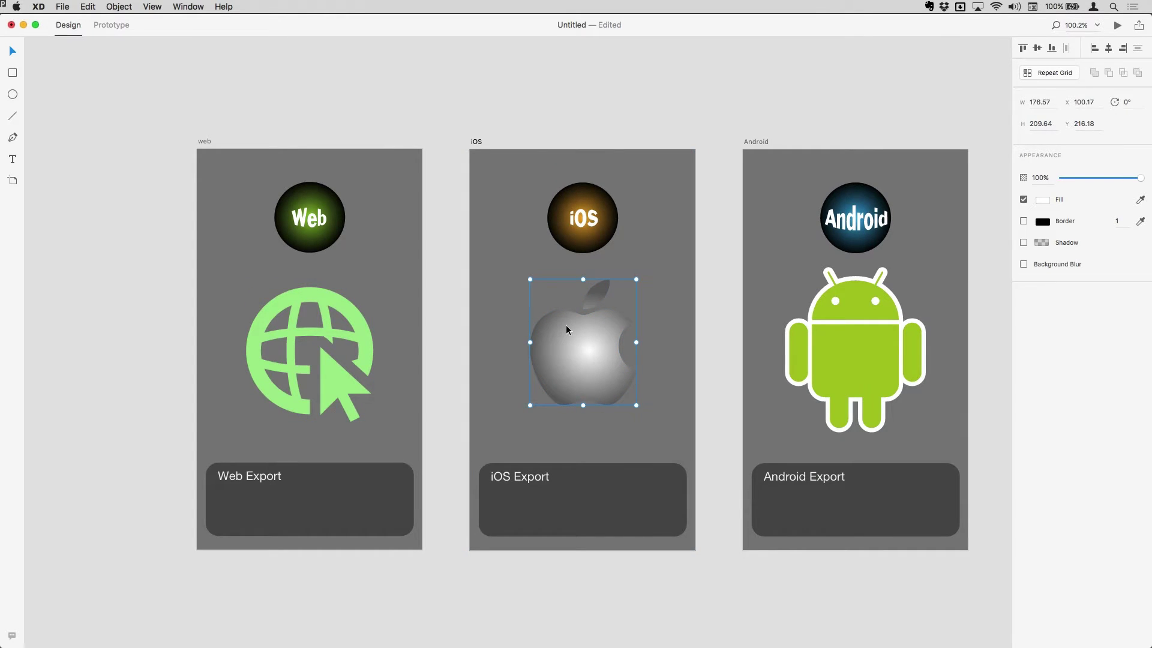
key(super+e)
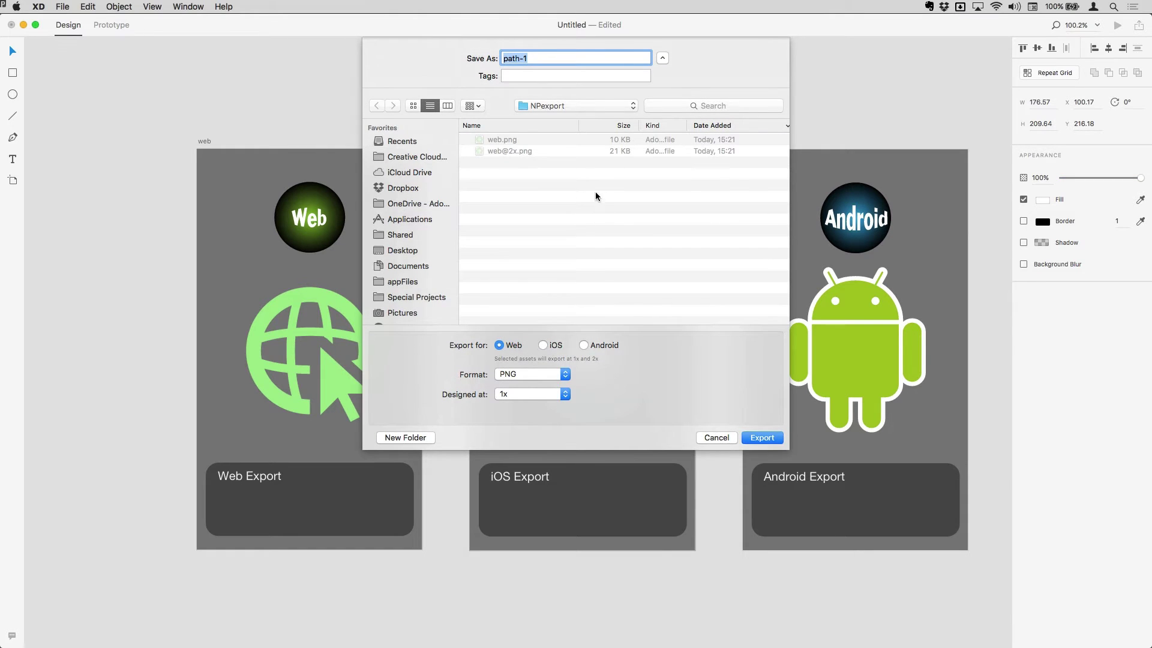
click(543, 347)
text(apple)
click(769, 441)
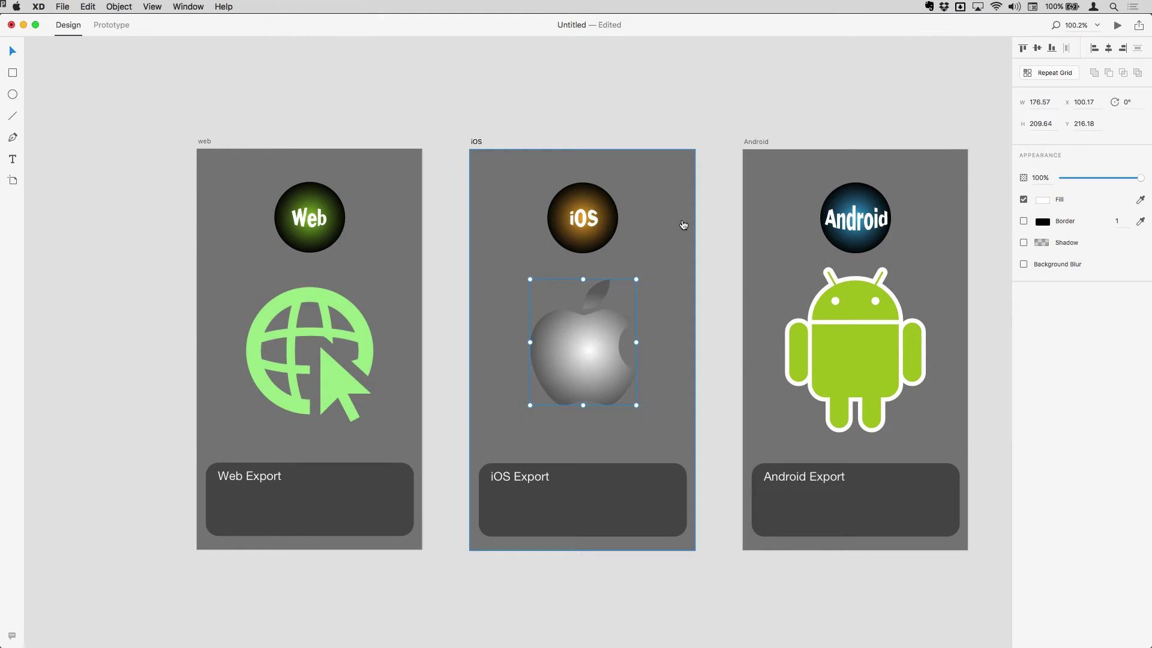
key(super+Tab)
click(664, 136)
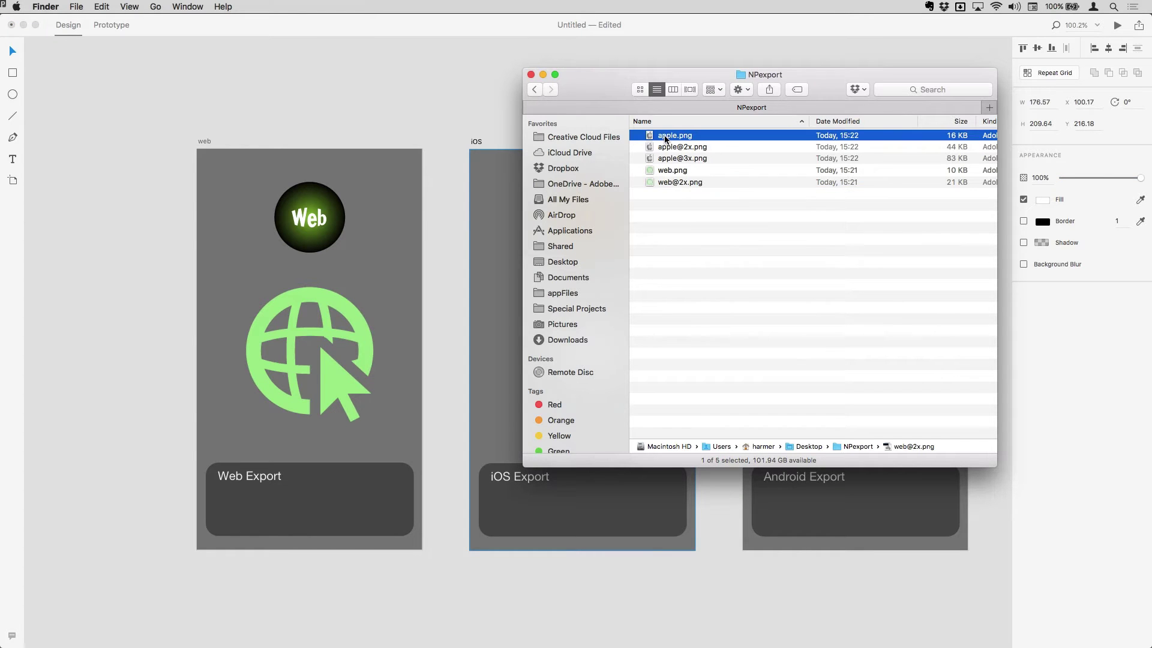
key(space)
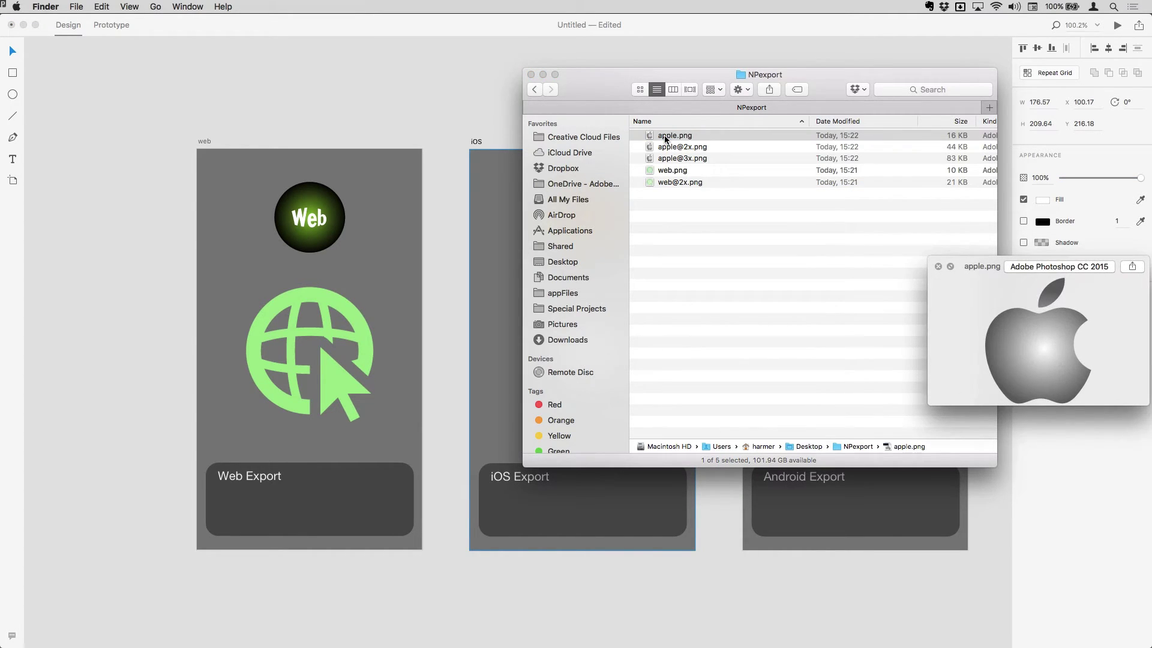
key(Down)
key(Down)
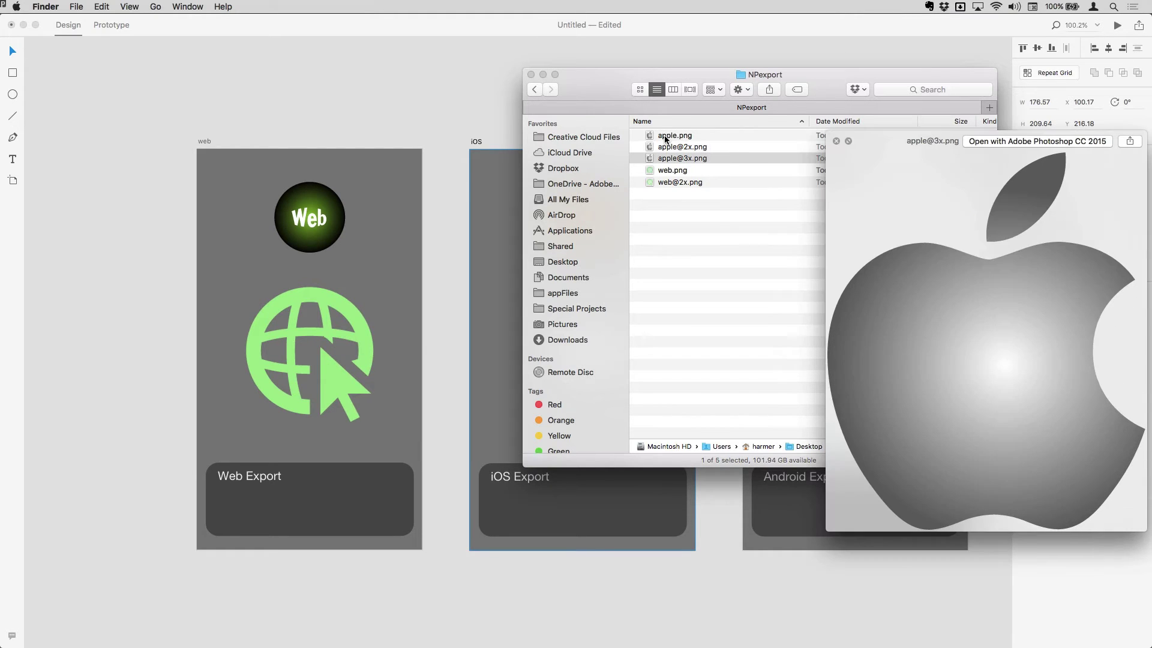
Export the Android robot as 'android' PNGs for all Android densities, then switch to Finder.
key(space)
click(494, 102)
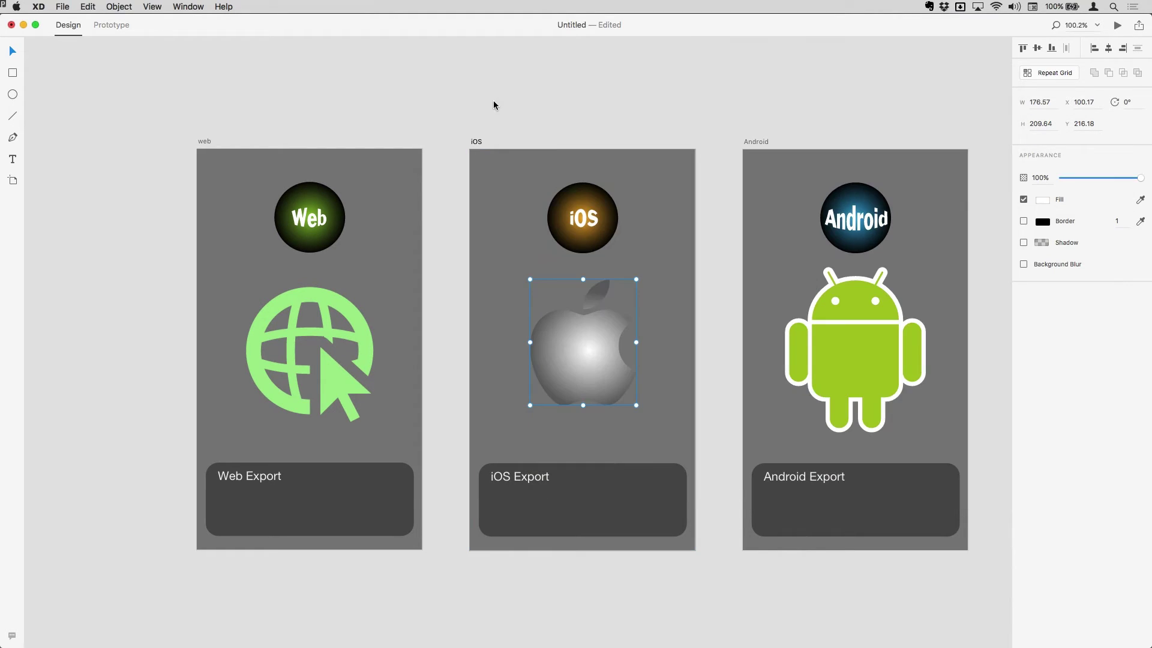
click(898, 334)
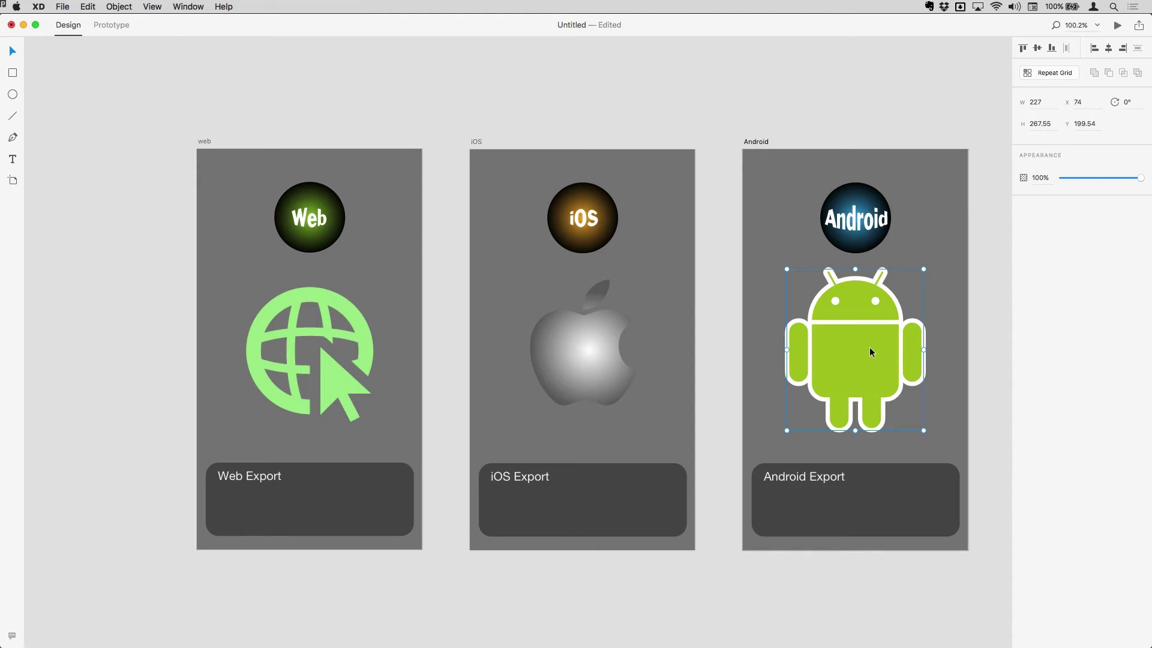
key(super+e)
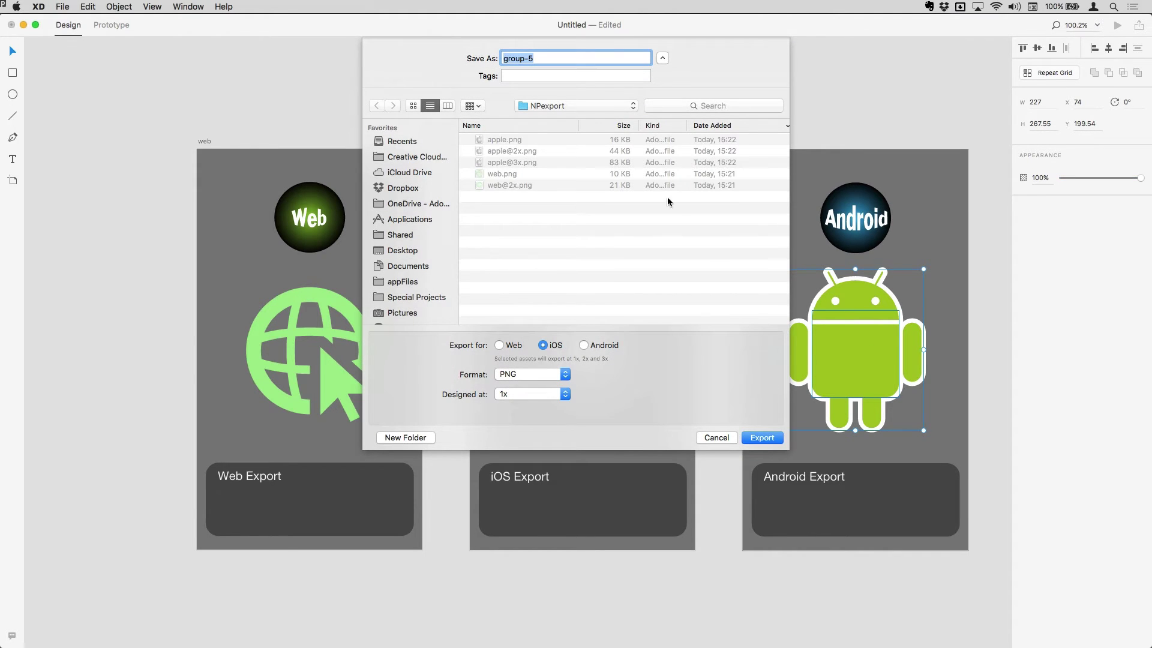
text(android)
click(583, 345)
click(762, 437)
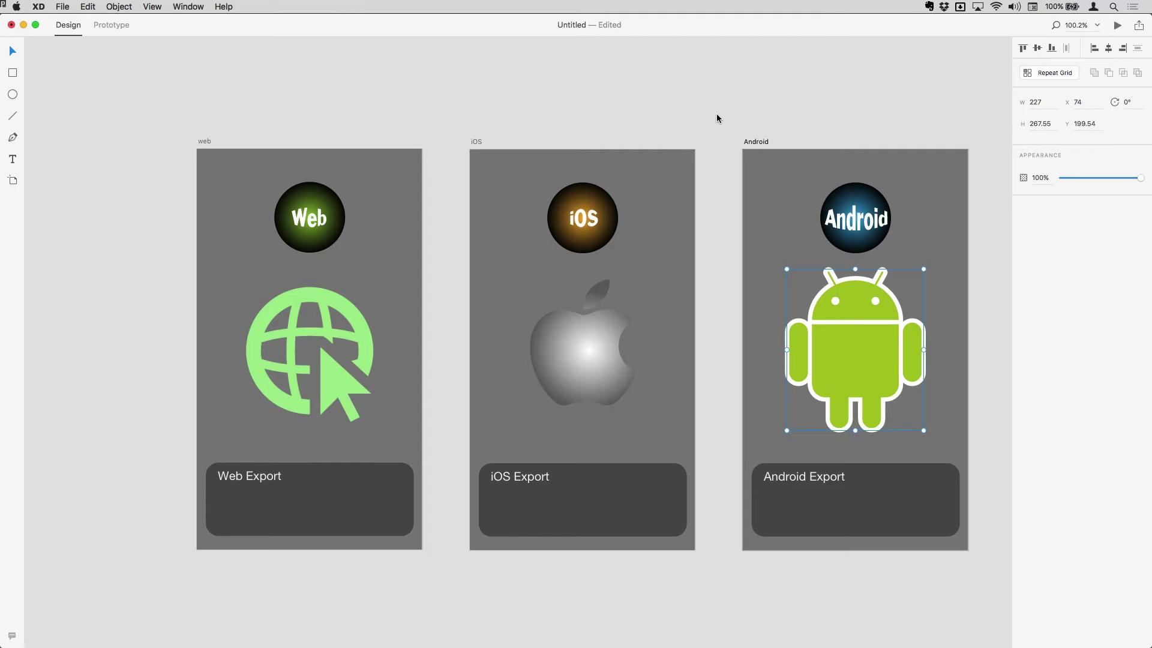
key(super+Tab)
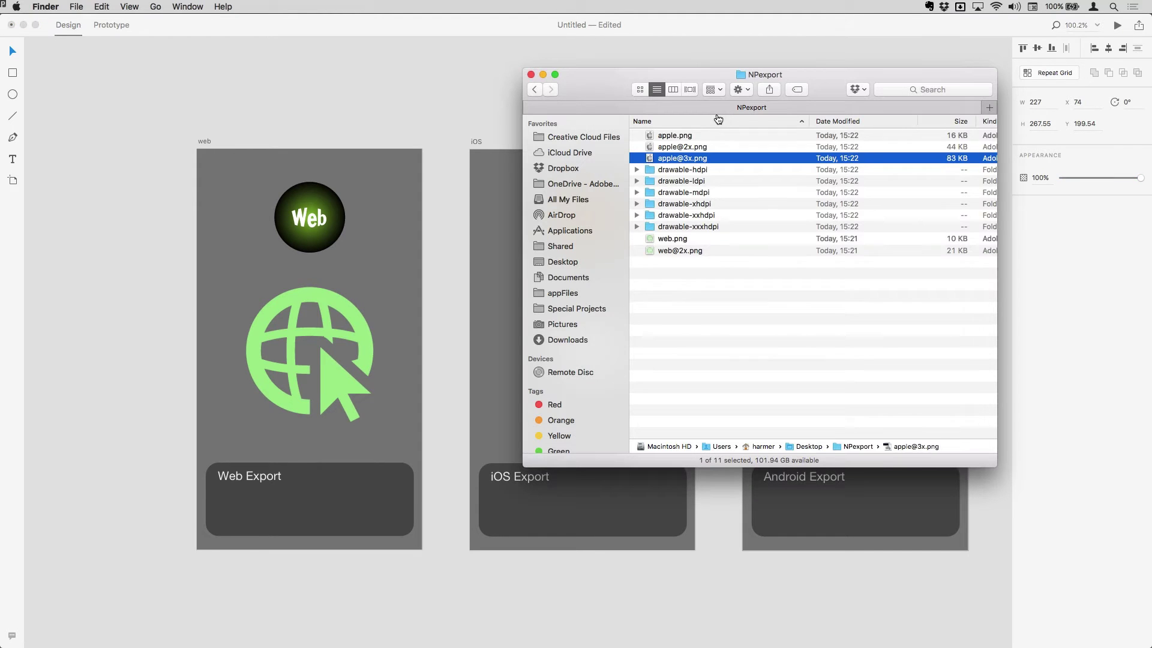
Expand the drawable-hdpi, ldpi, mdpi, xhdpi, xxhdpi and xxxhdpi folders in NPexport.
click(637, 170)
click(637, 192)
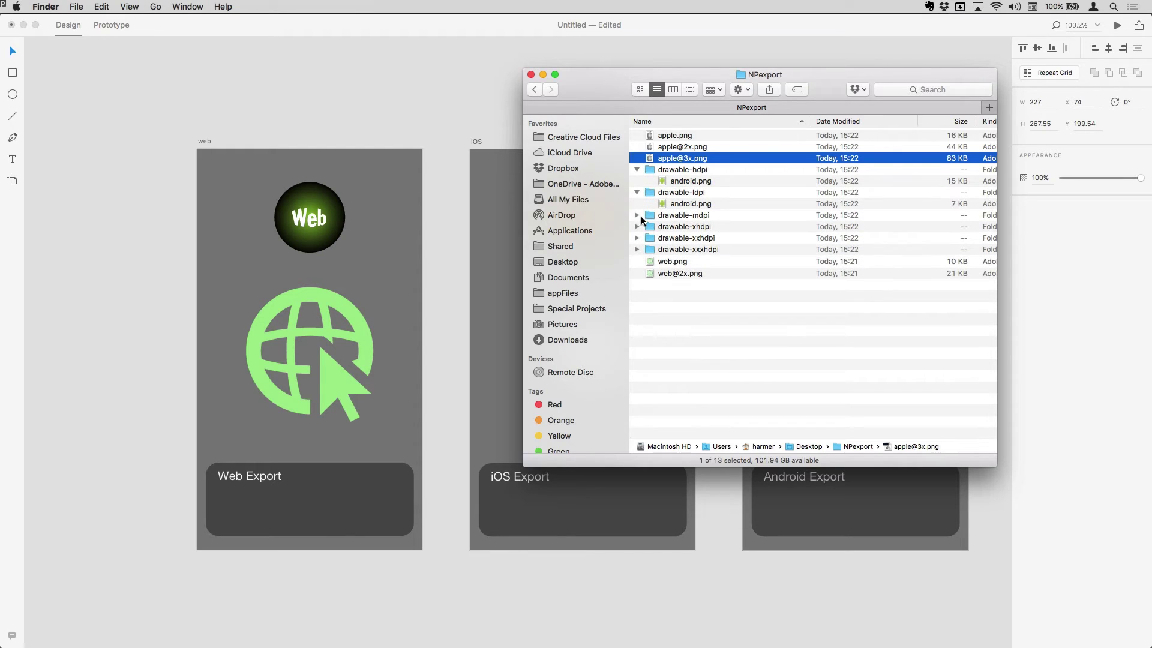
click(637, 215)
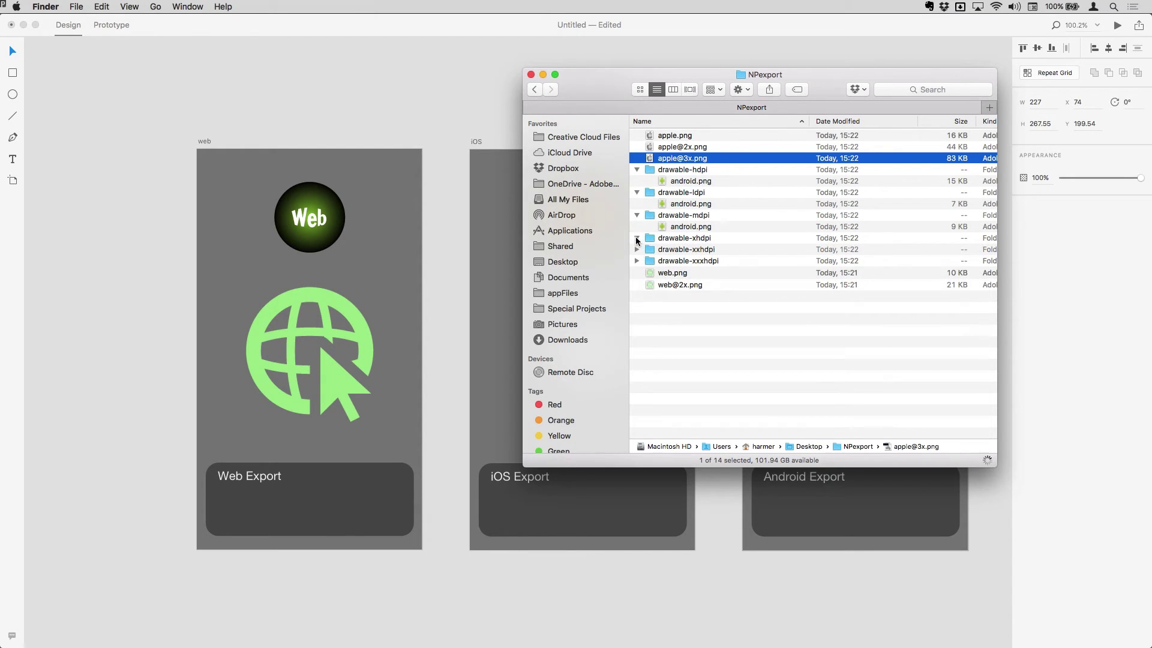
click(637, 238)
click(637, 261)
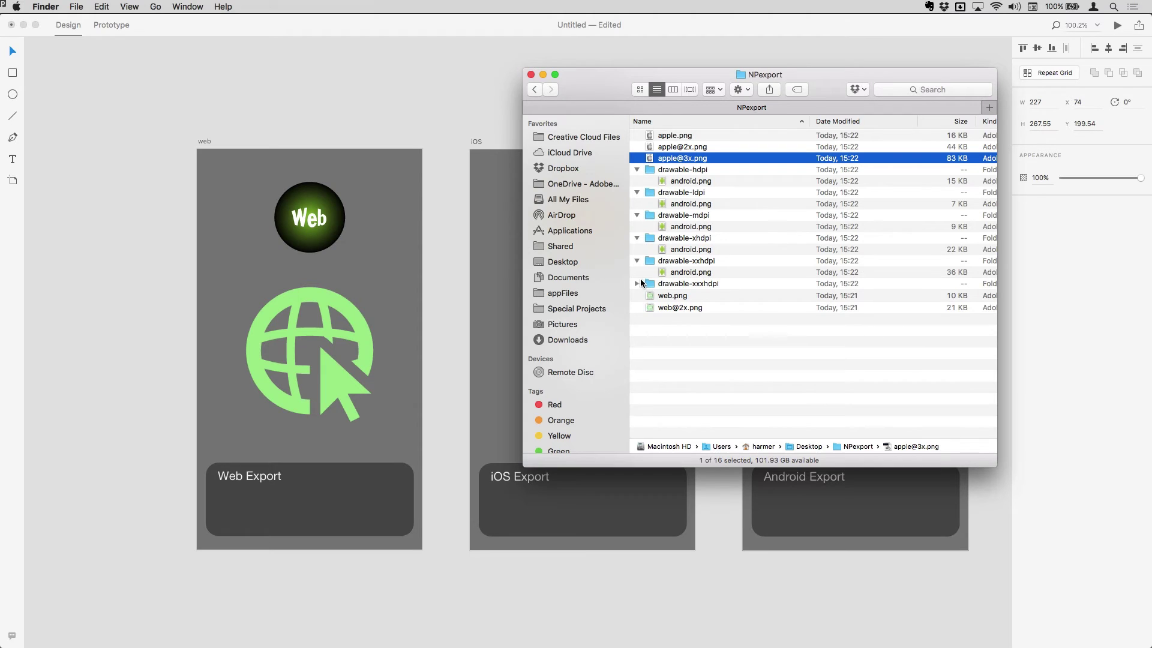
click(633, 283)
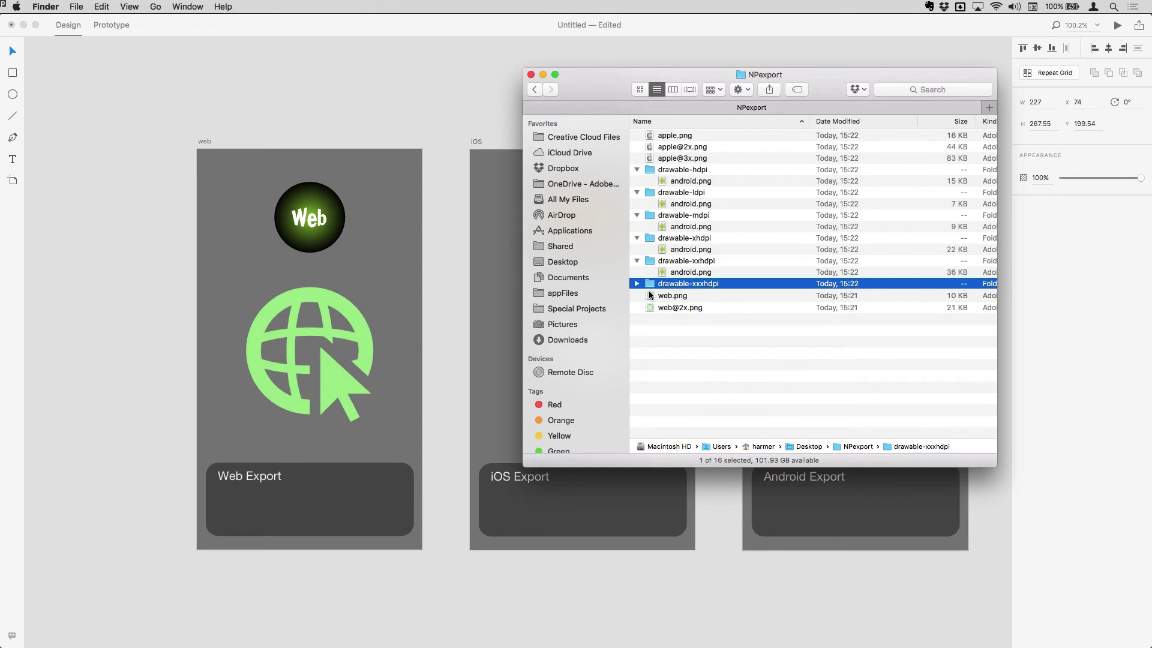
click(636, 283)
Quick Look the largest android.png in drawable-xxxhdpi, then bring the XD design forward.
click(677, 297)
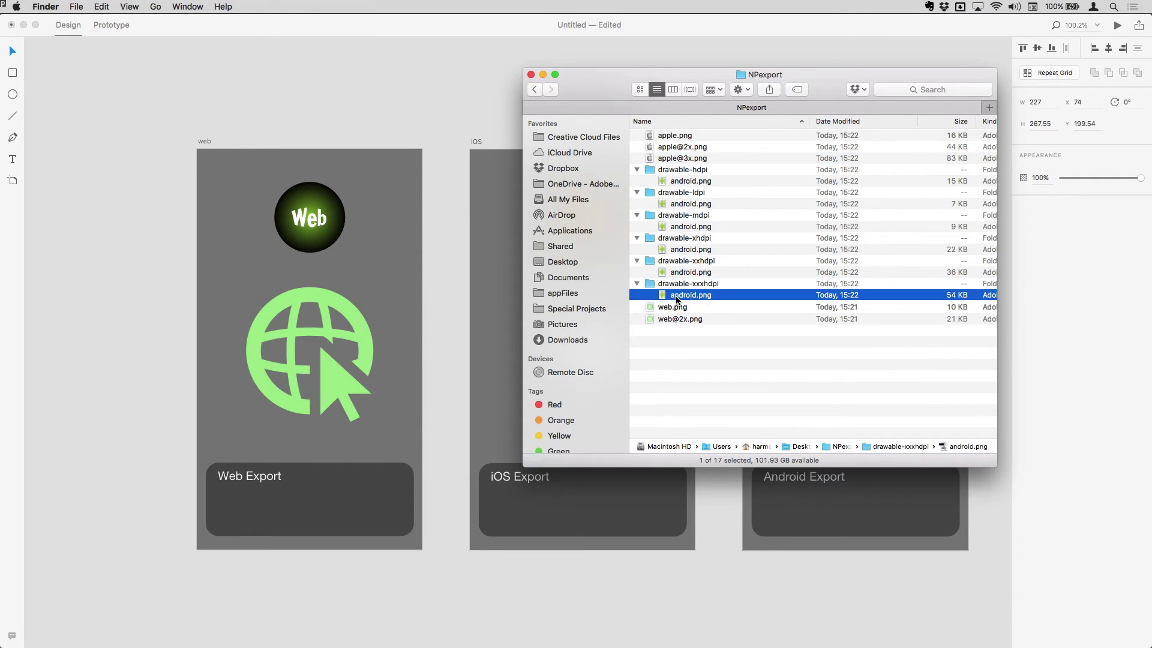
key(space)
key(space)
click(492, 89)
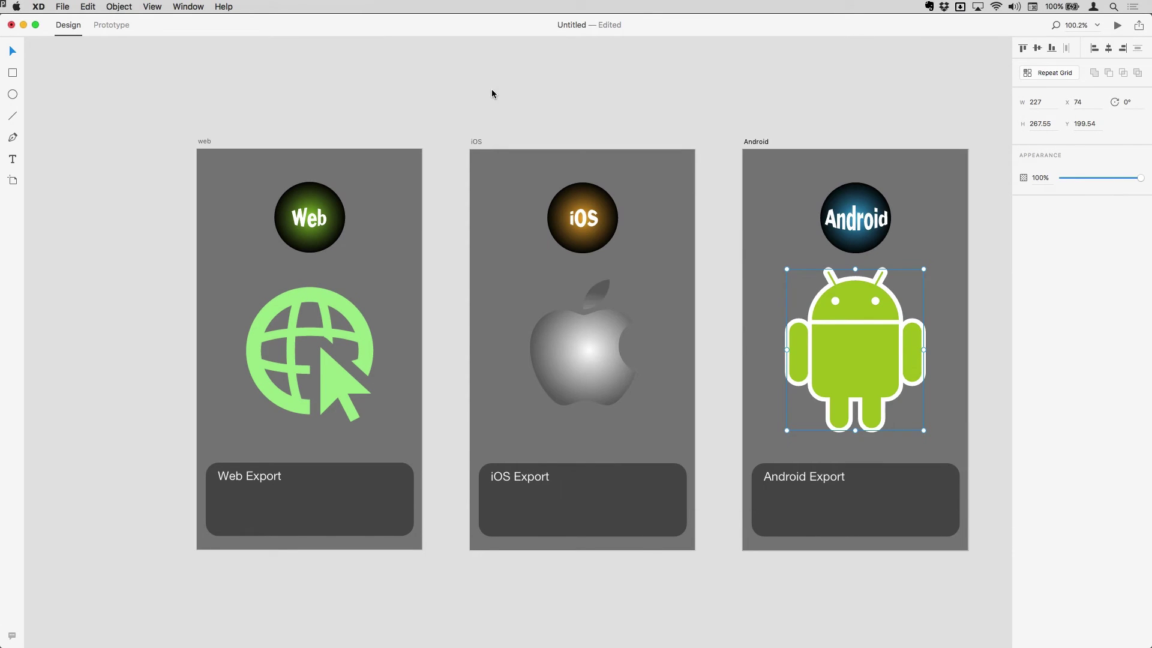
Select the apple, globe and Android icons and export them for Web as minified SVGs.
shift+click(595, 354)
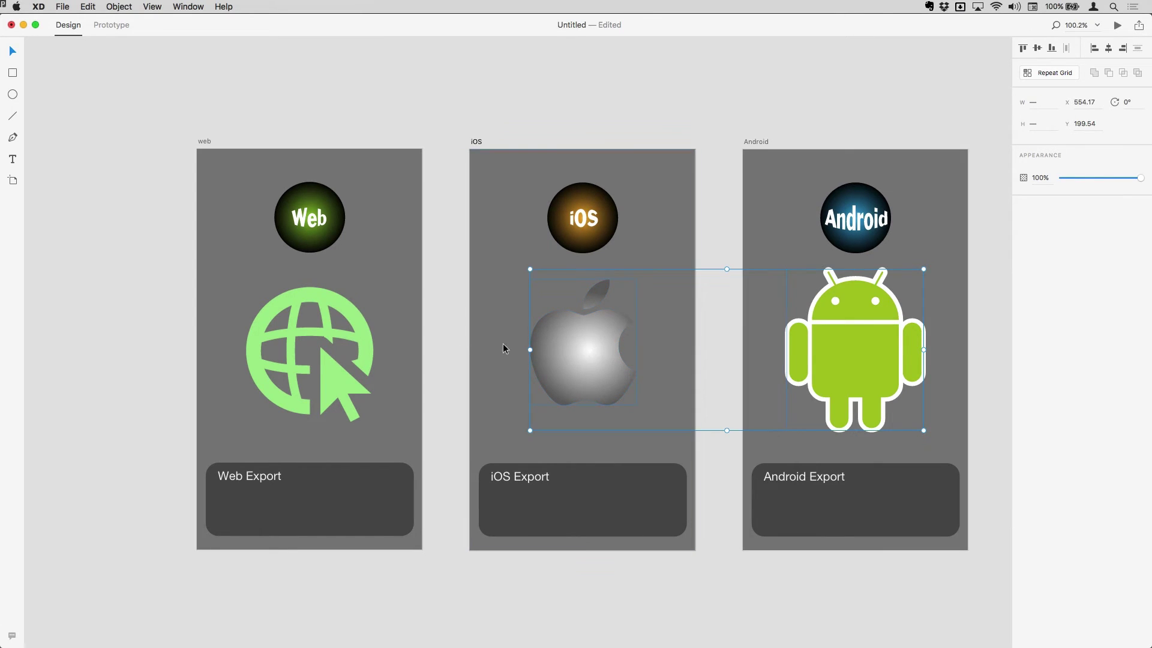
shift+click(360, 341)
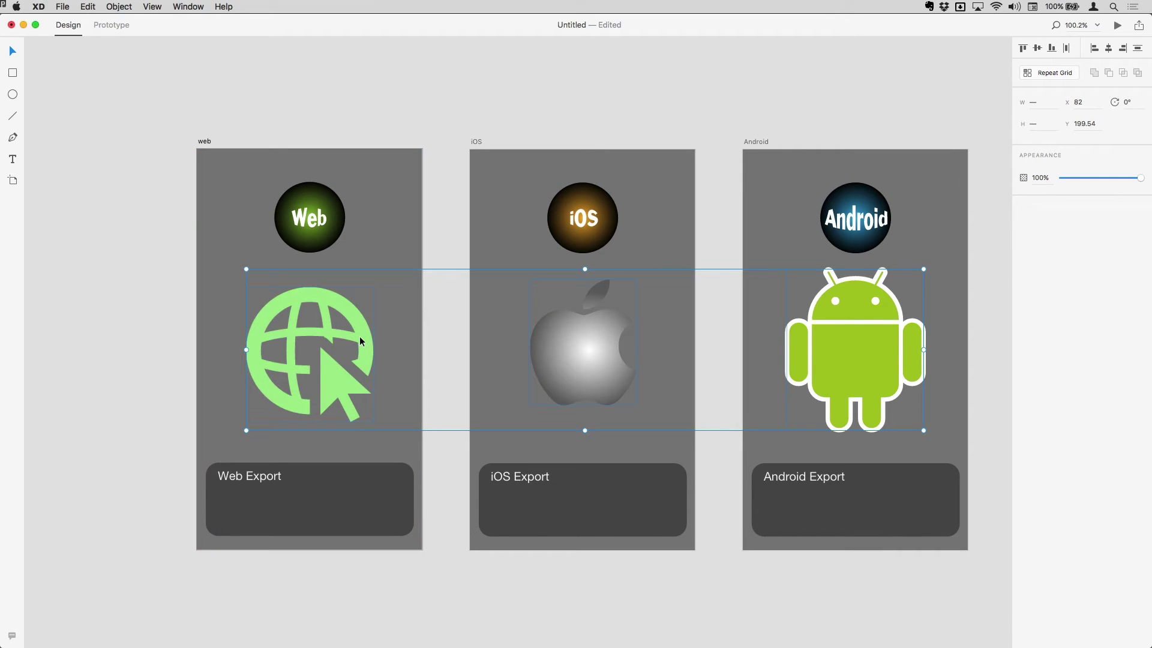
key(super+e)
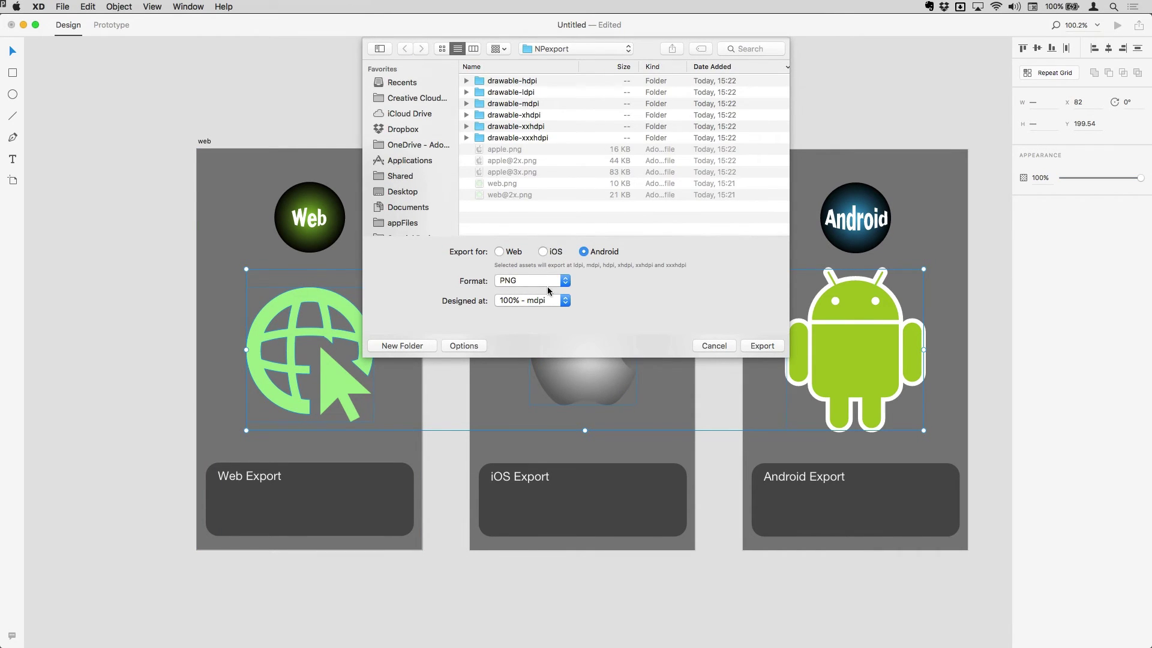
click(547, 287)
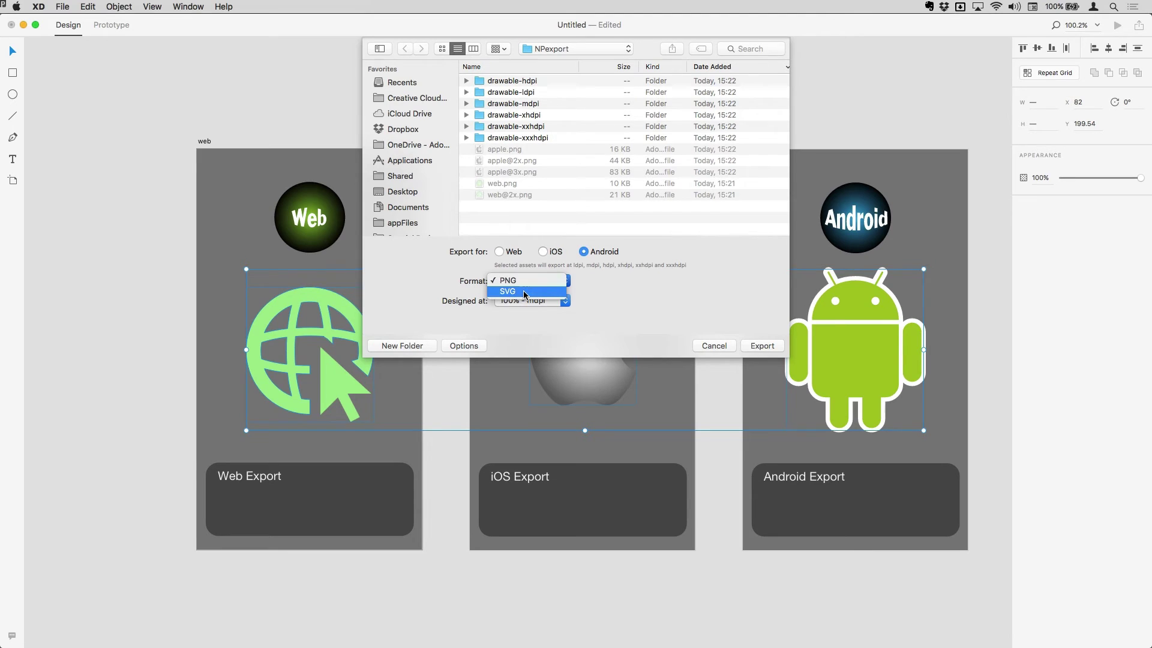
click(525, 292)
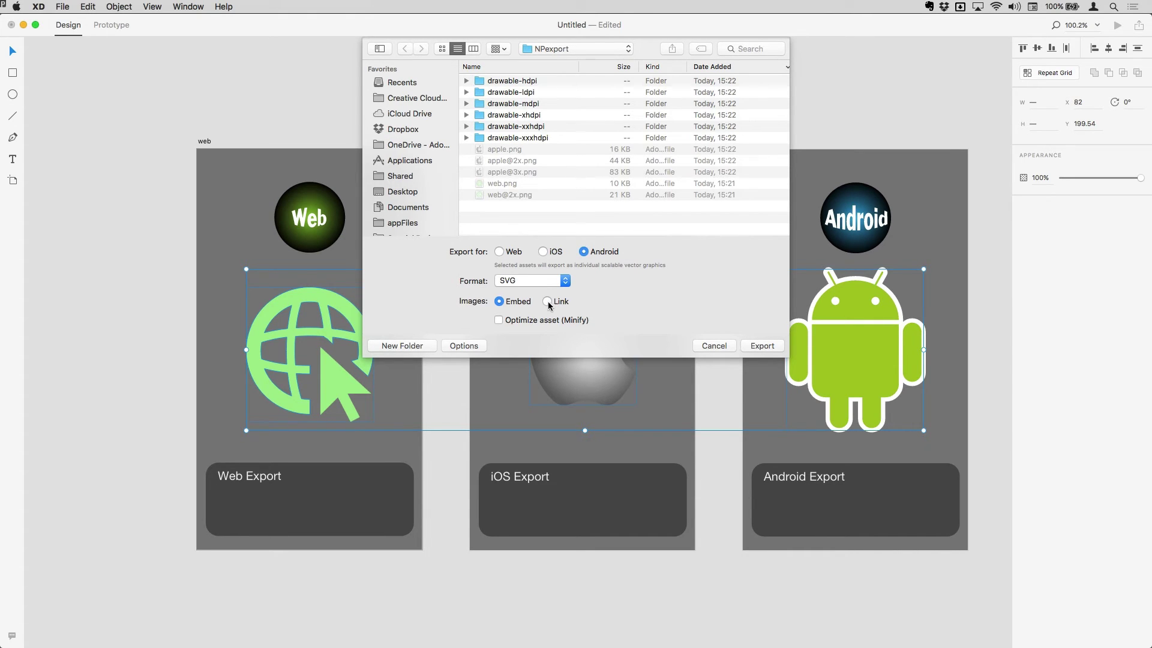
click(498, 320)
click(497, 253)
click(762, 347)
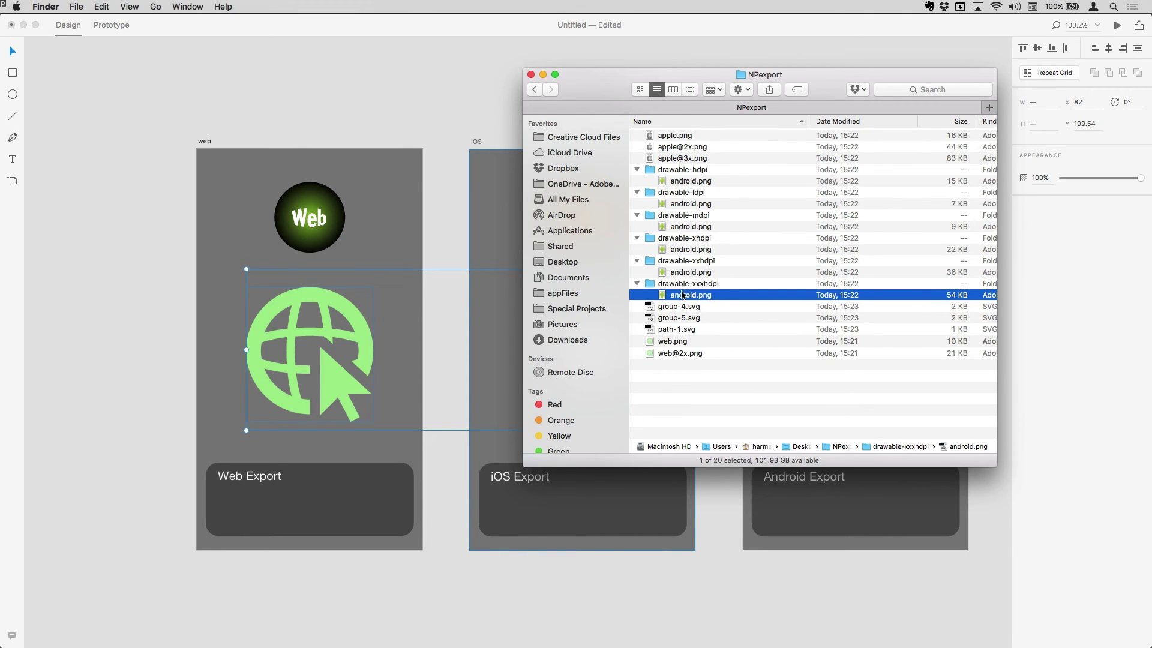
Quick Look group-4.svg (globe) and group-5.svg (robot) to check their contents.
click(671, 307)
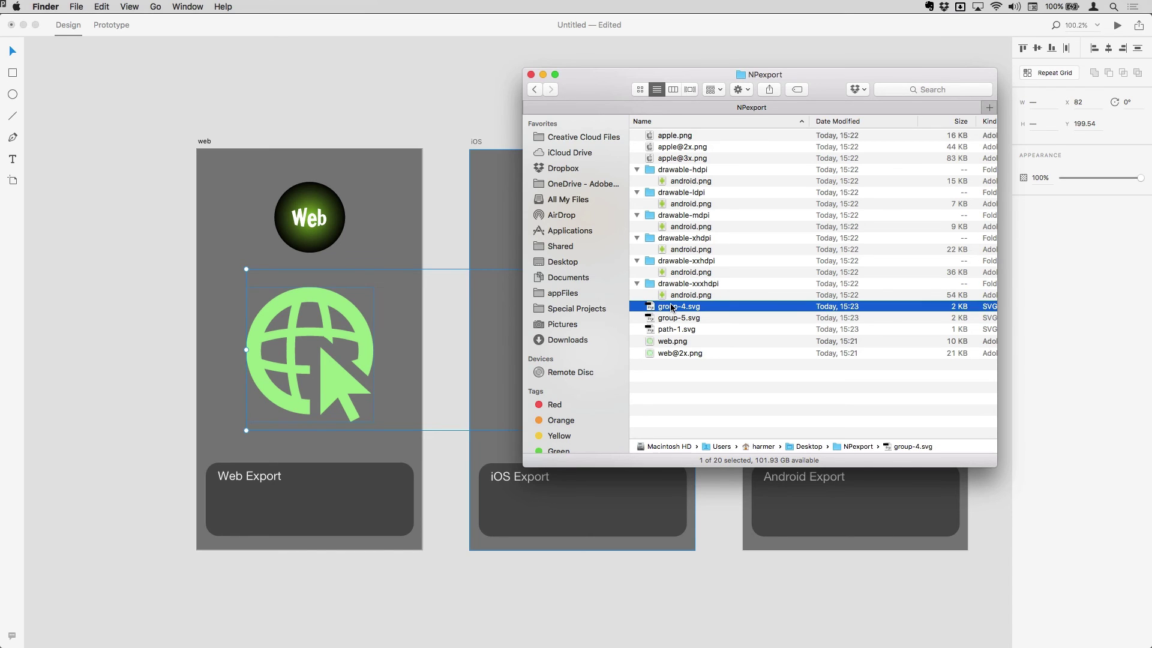
key(space)
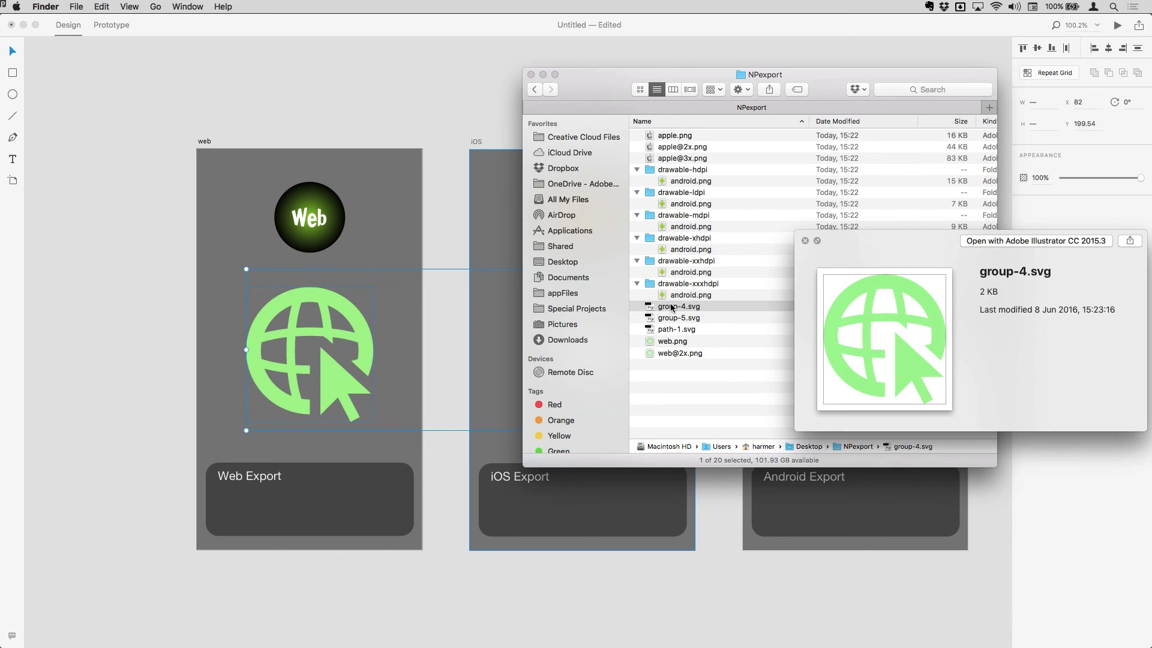
key(space)
click(672, 319)
key(space)
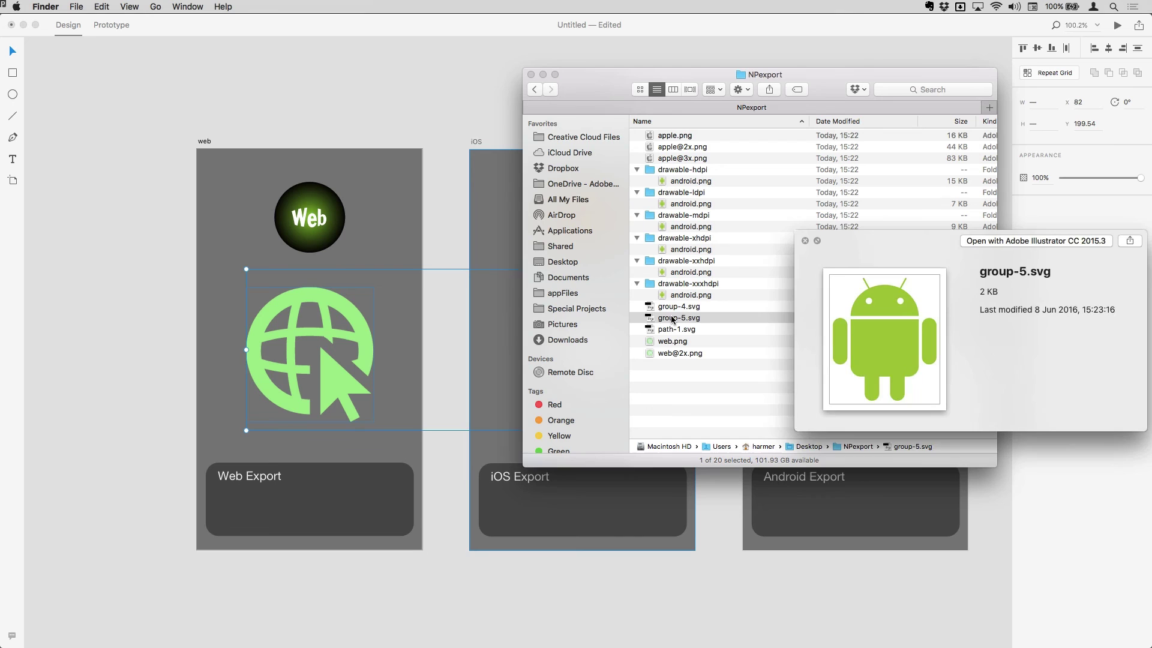
key(space)
Preview path-1.svg to confirm it is the apple, then return to the XD design.
click(736, 328)
key(space)
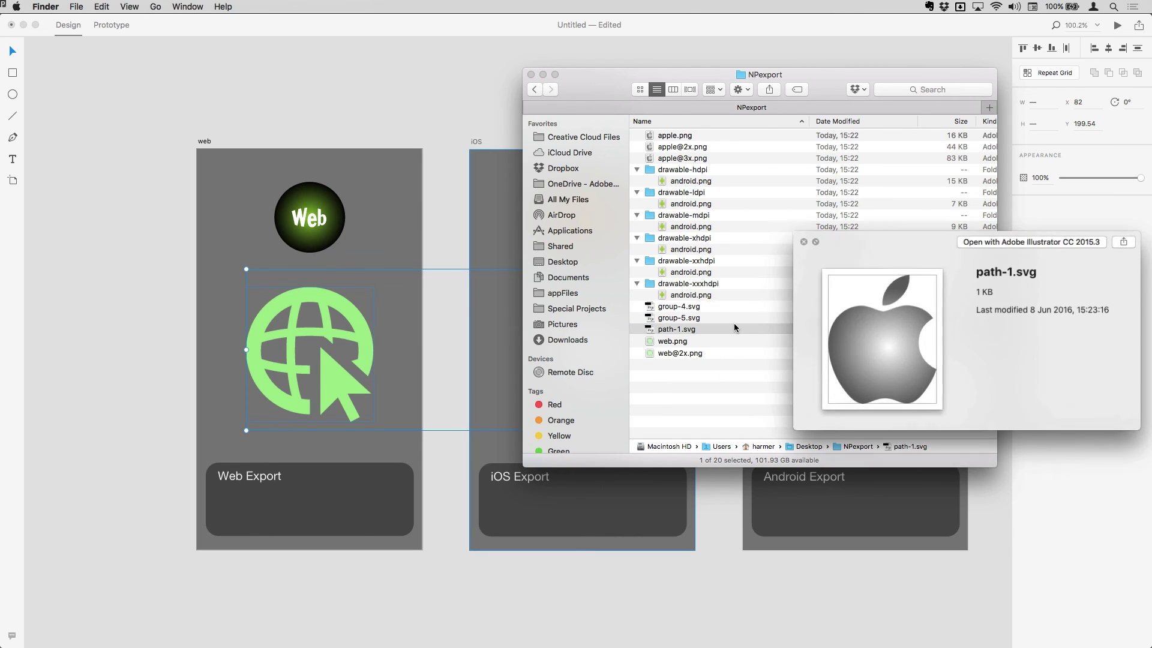
key(space)
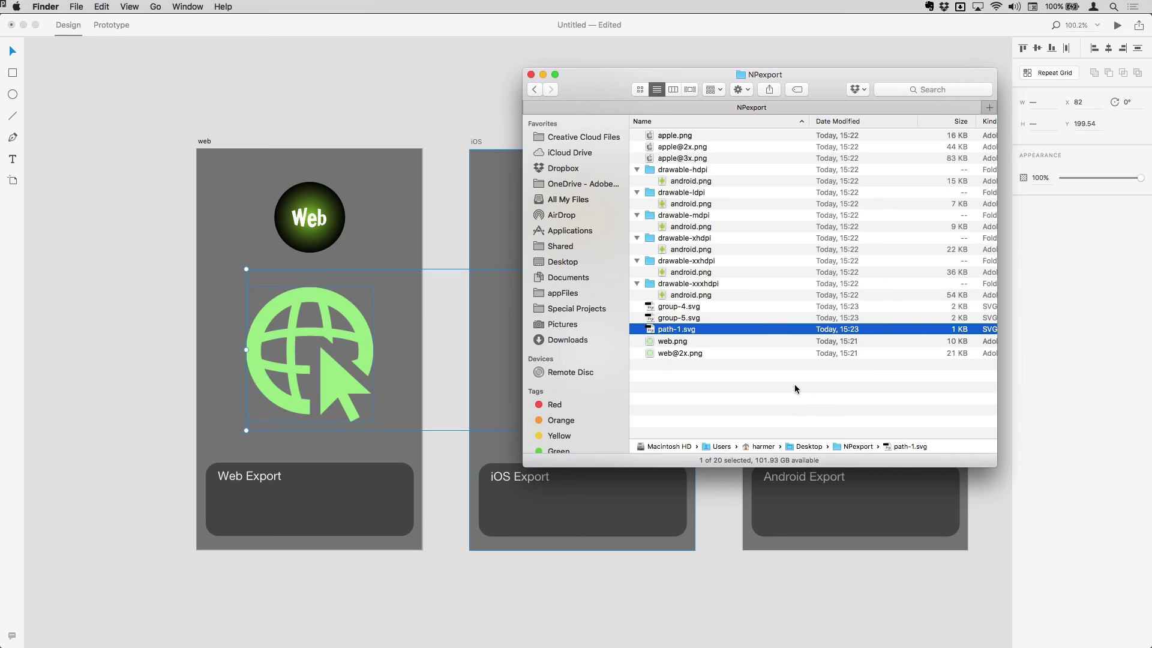
click(404, 97)
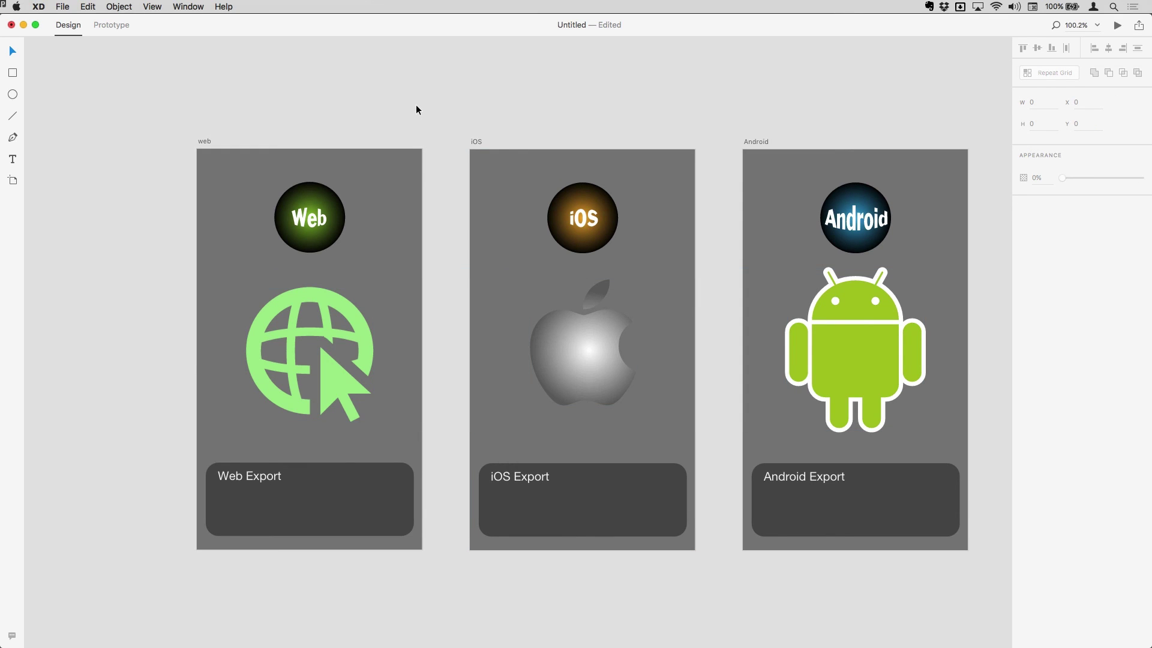